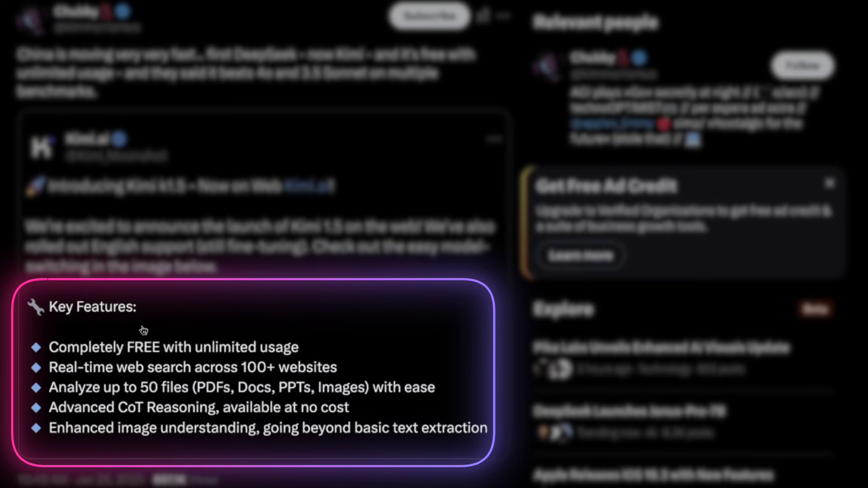
- Scroll the Kimi k1.5 launch post to show its Key Features list and 897.1K views line
{"action": "scroll", "coordinate": [84, 378], "scroll_direction": "down", "scroll_amount": 1}
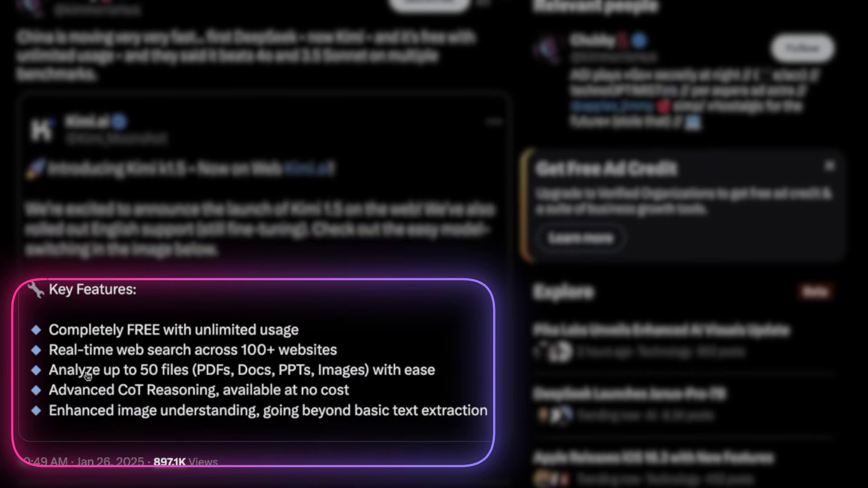
{"action": "scroll", "coordinate": [110, 309], "scroll_direction": "down", "scroll_amount": 1}
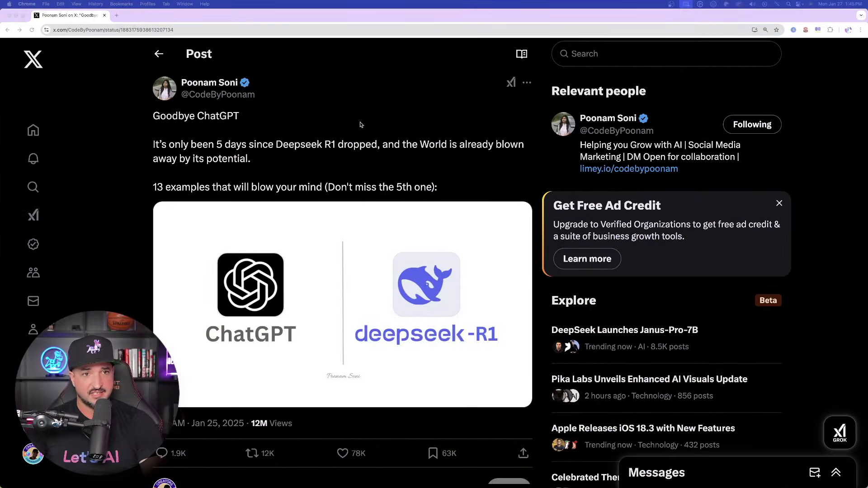
- Scroll the Goodbye ChatGPT thread and play example 6's rotating-triangle comparison video full screen
{"action": "scroll", "coordinate": [361, 124], "scroll_direction": "down", "scroll_amount": 8}
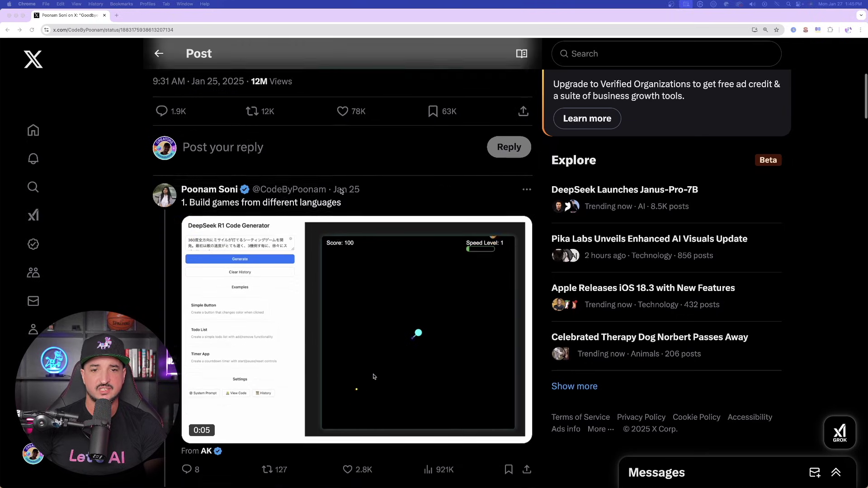
{"action": "scroll", "coordinate": [341, 192], "scroll_direction": "down", "scroll_amount": 2}
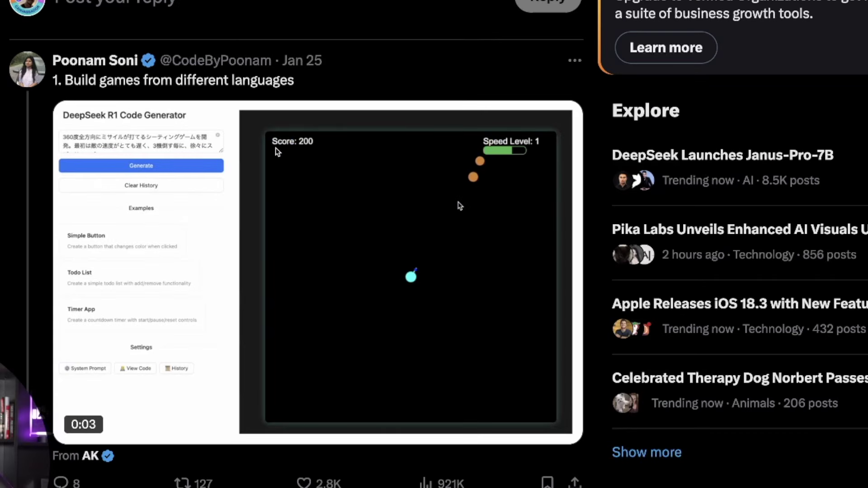
{"action": "scroll", "coordinate": [310, 178], "scroll_direction": "down", "scroll_amount": 1}
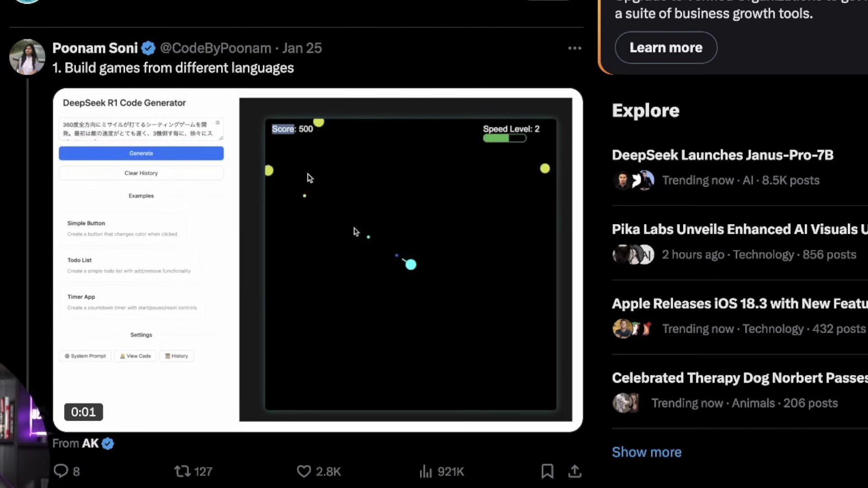
{"action": "double_click", "coordinate": [456, 227]}
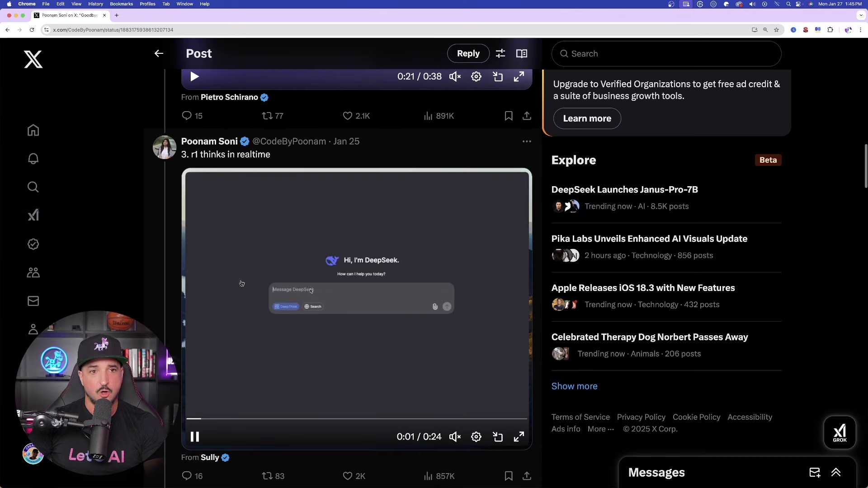
{"action": "scroll", "coordinate": [240, 284], "scroll_direction": "down", "scroll_amount": 1}
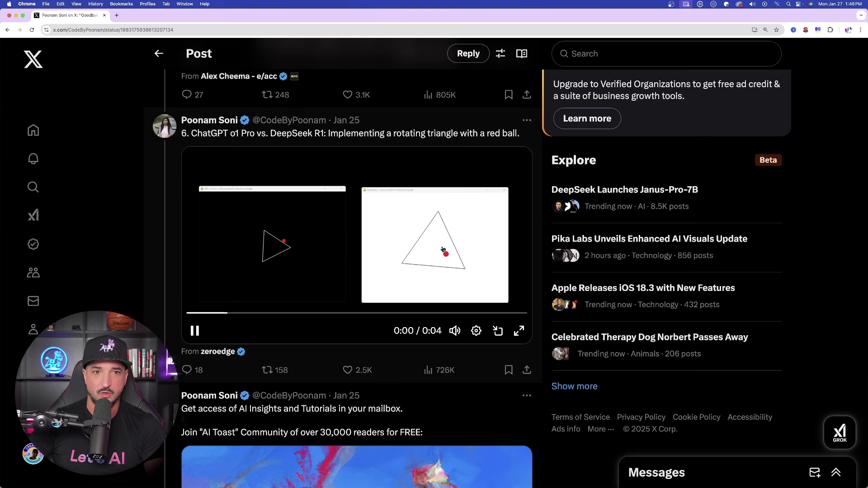
- Replay the rotating-triangle comparison from the start, then watch example 7's math-problem terminal video full screen
{"action": "left_click", "coordinate": [539, 376]}
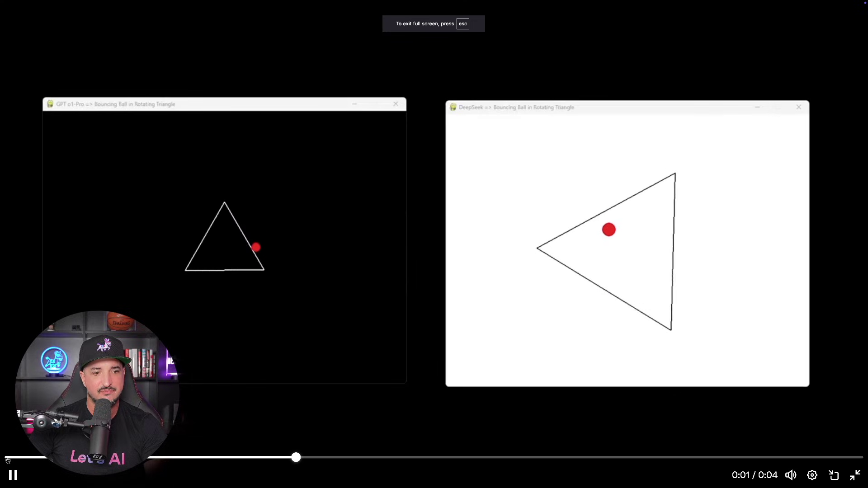
{"action": "left_click", "coordinate": [4, 458]}
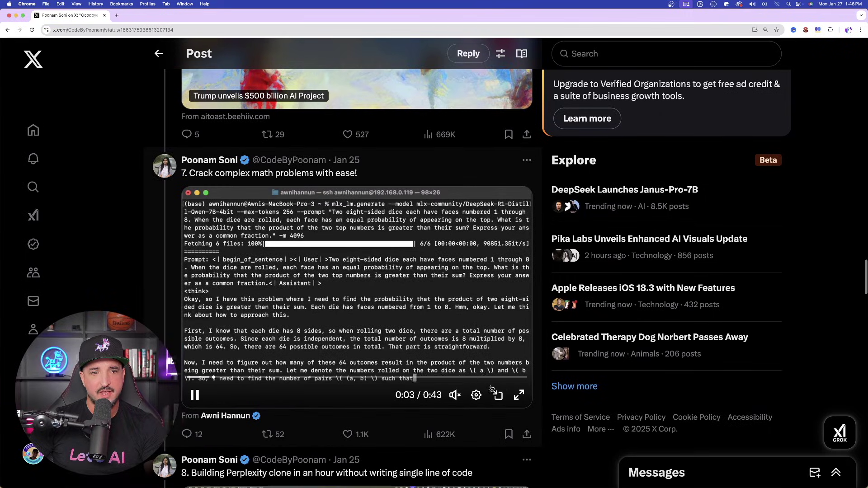
{"action": "left_click", "coordinate": [518, 398]}
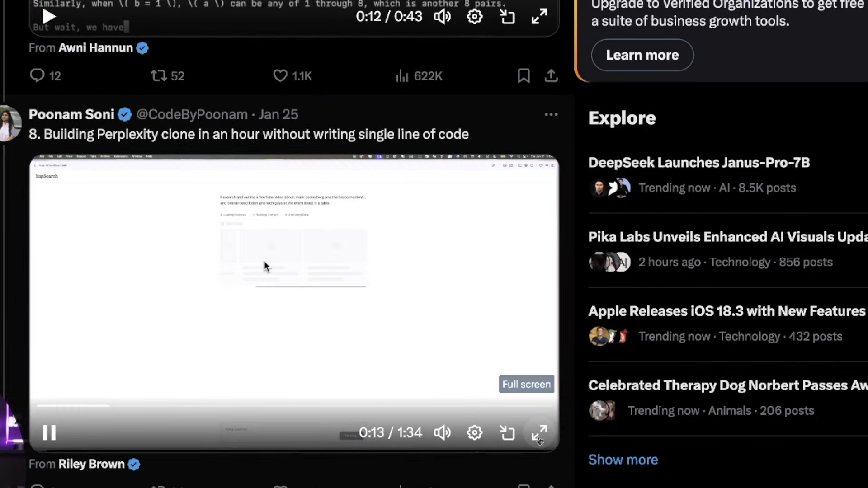
- Watch example 8's Perplexity-clone video full screen, skipping ahead to 1:05, then exit full screen
{"action": "left_click", "coordinate": [539, 441]}
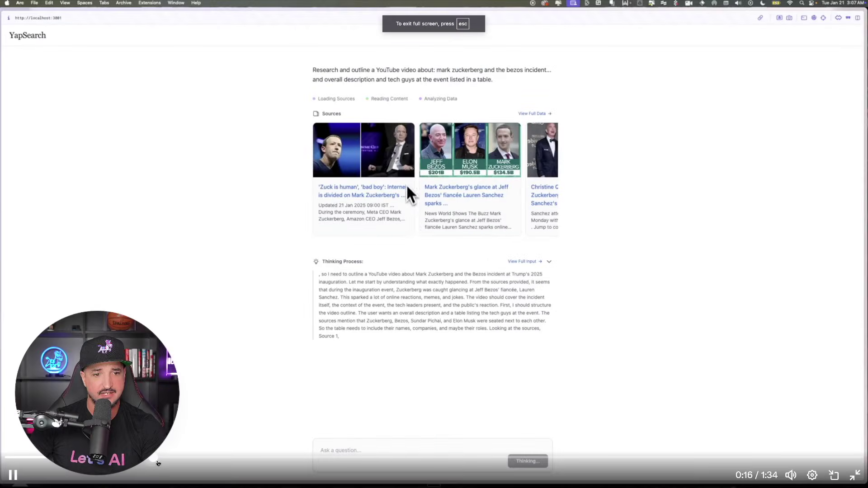
{"action": "left_click_drag", "start_coordinate": [158, 464], "coordinate": [215, 458]}
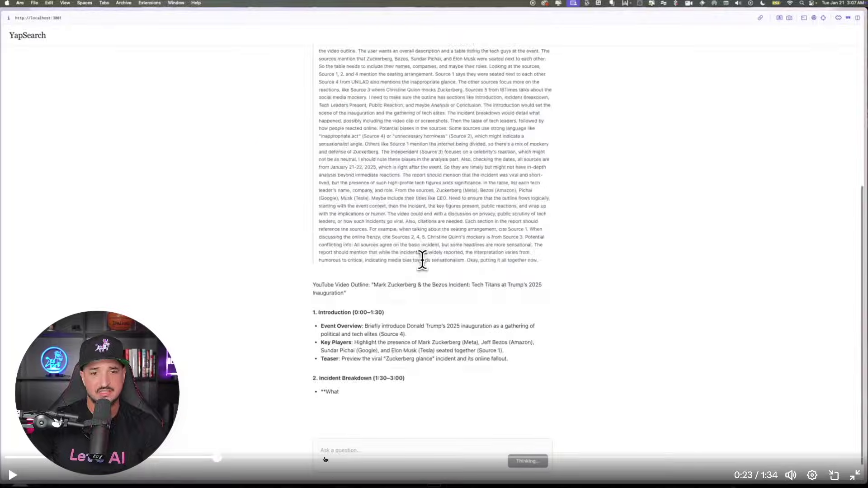
{"action": "left_click", "coordinate": [325, 458]}
{"action": "left_click_drag", "start_coordinate": [395, 457], "coordinate": [599, 457]}
{"action": "key", "text": "Escape"}
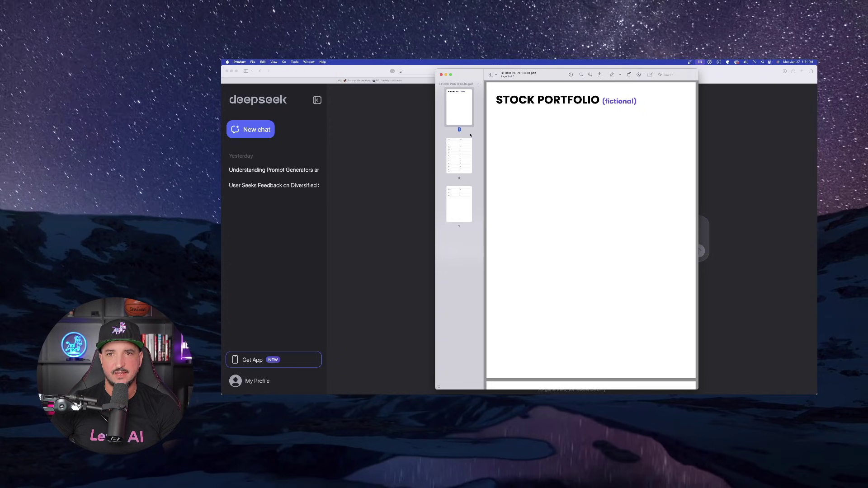
- Page through all three pages of the STOCK PORTFOLIO PDF and its holdings table, ending on the title page
{"action": "left_click", "coordinate": [459, 156]}
{"action": "left_click", "coordinate": [459, 107]}
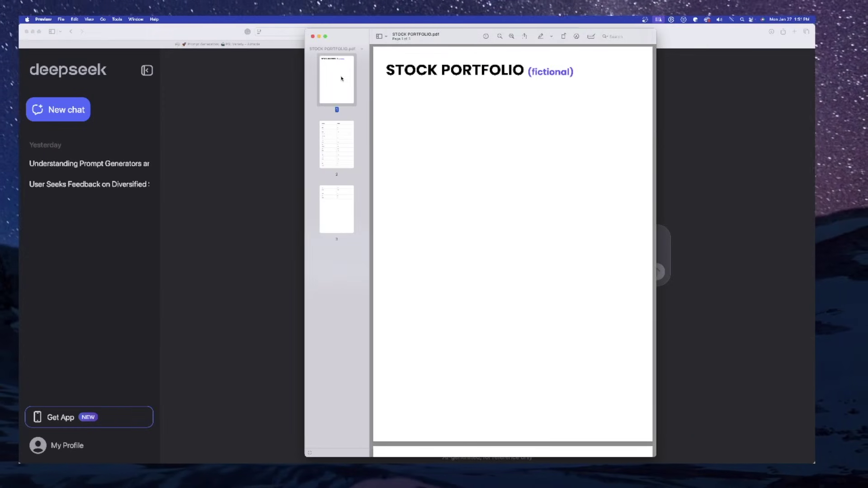
{"action": "left_click", "coordinate": [334, 207]}
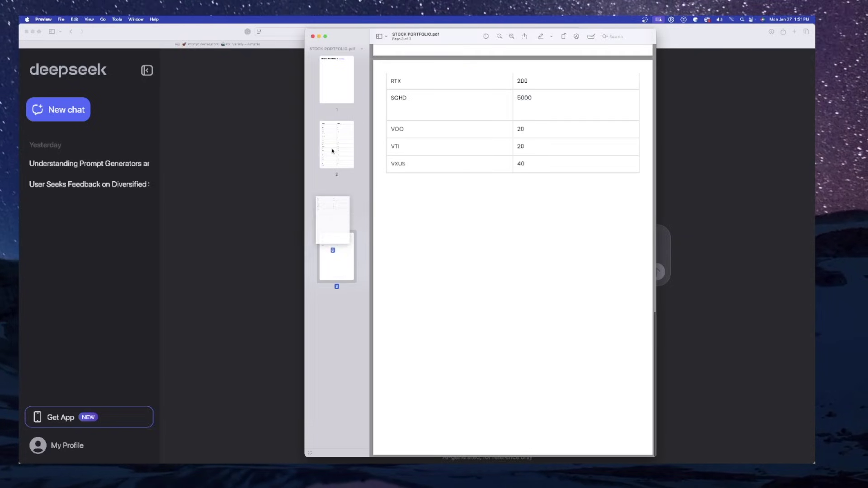
{"action": "scroll", "coordinate": [438, 158], "scroll_direction": "up", "scroll_amount": 10}
{"action": "scroll", "coordinate": [443, 166], "scroll_direction": "down", "scroll_amount": 5}
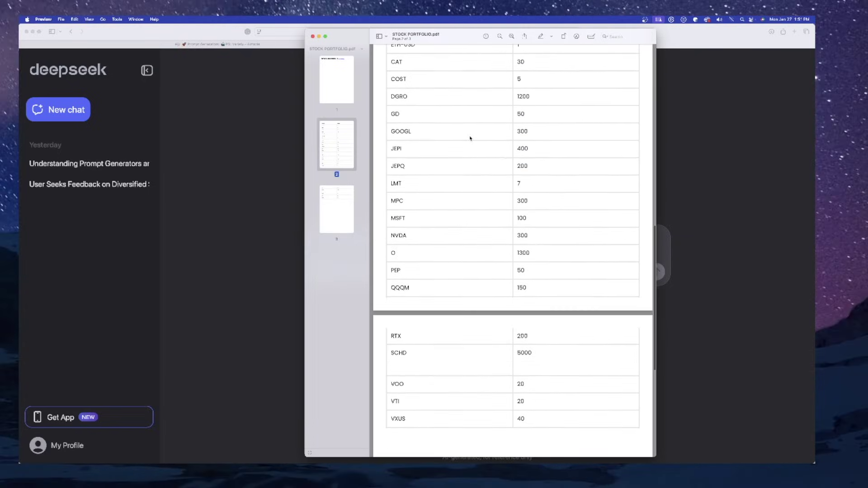
{"action": "scroll", "coordinate": [469, 137], "scroll_direction": "up", "scroll_amount": 5}
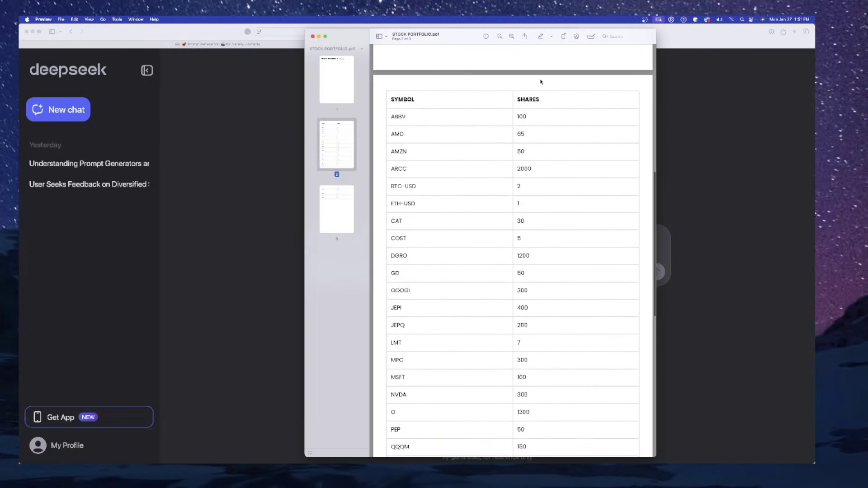
{"action": "left_click", "coordinate": [337, 209]}
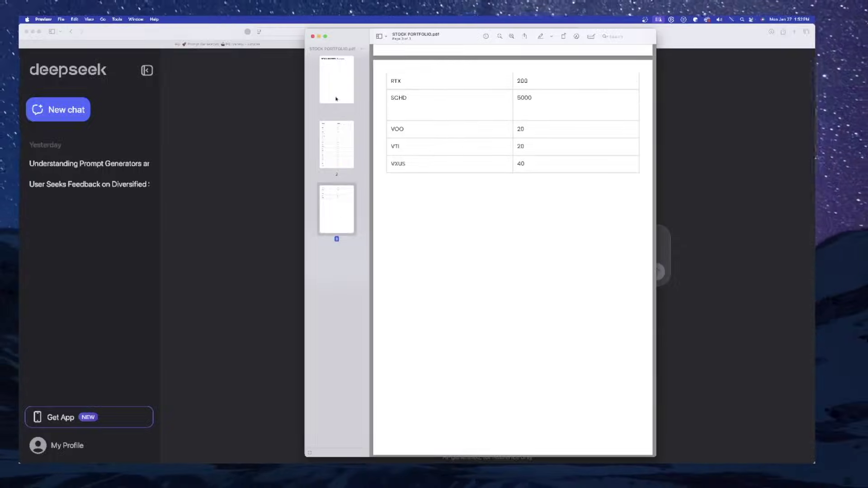
{"action": "left_click", "coordinate": [337, 79]}
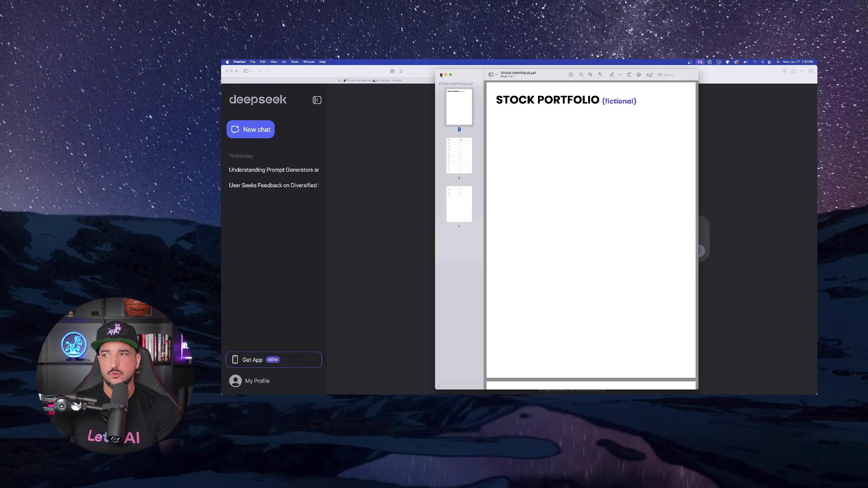
- Close the portfolio PDF and read through DeepSeek's earlier stock portfolio feedback chat
{"action": "key", "text": "super+w"}
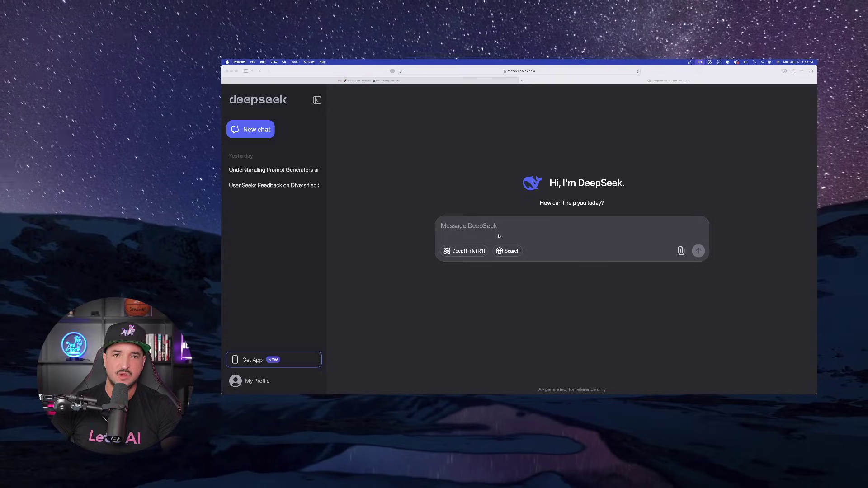
{"action": "left_click", "coordinate": [275, 185]}
{"action": "scroll", "coordinate": [442, 194], "scroll_direction": "up", "scroll_amount": 15}
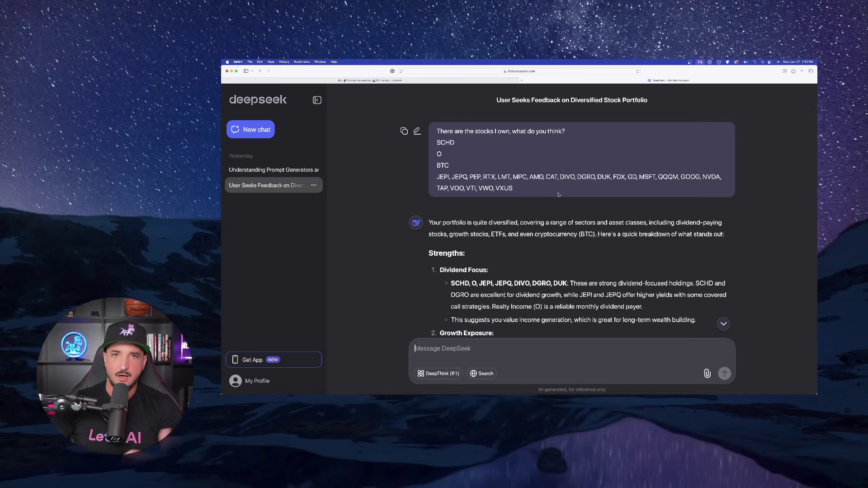
{"action": "scroll", "coordinate": [334, 64], "scroll_direction": "down", "scroll_amount": 5}
{"action": "scroll", "coordinate": [435, 121], "scroll_direction": "up", "scroll_amount": 5}
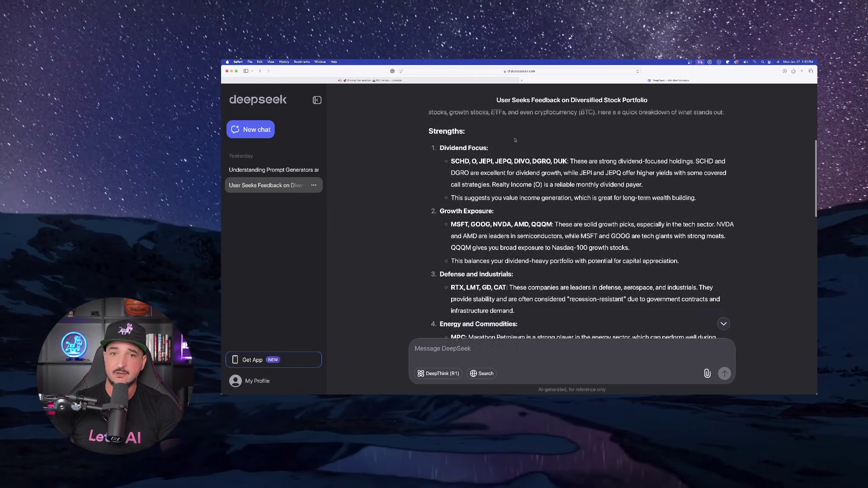
{"action": "scroll", "coordinate": [529, 211], "scroll_direction": "down", "scroll_amount": 6}
{"action": "scroll", "coordinate": [477, 197], "scroll_direction": "down", "scroll_amount": 7}
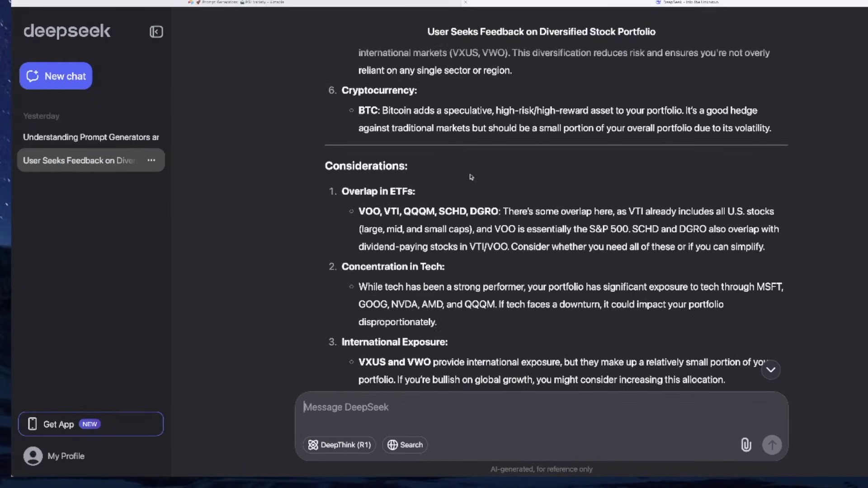
{"action": "scroll", "coordinate": [477, 198], "scroll_direction": "up", "scroll_amount": 12}
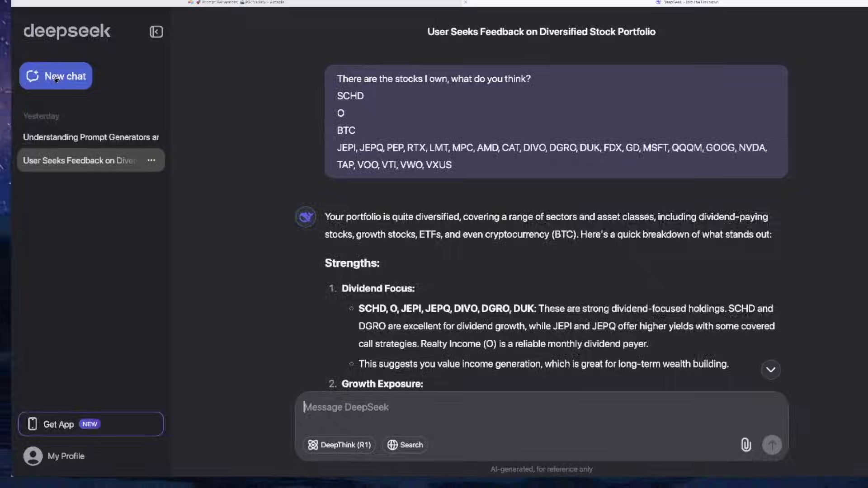
- Start a new DeepThink (R1) chat and attach STOCK PORTFOLIO.pdf for portfolio feedback
{"action": "left_click", "coordinate": [49, 75]}
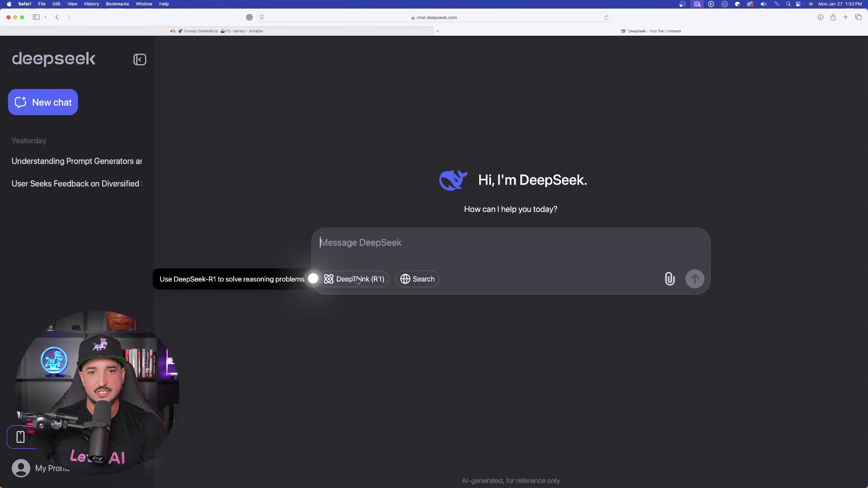
{"action": "left_click", "coordinate": [356, 280]}
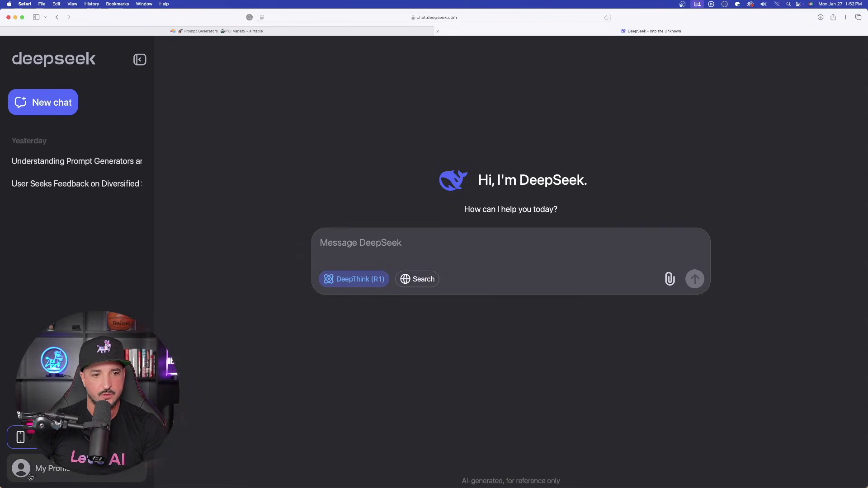
{"action": "key", "text": "super+Tab"}
{"action": "left_click_drag", "start_coordinate": [635, 170], "coordinate": [438, 237]}
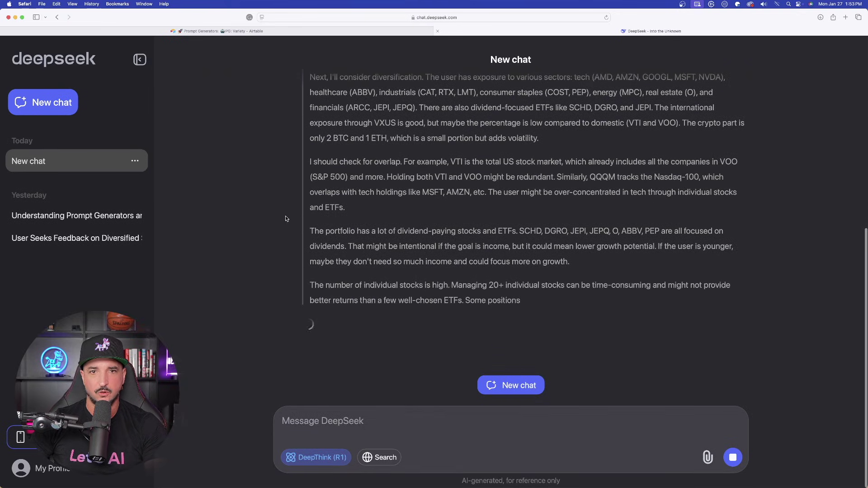
- Review the portfolio answer, highlighting its opening summary and the Strengths section
{"action": "scroll", "coordinate": [449, 202], "scroll_direction": "down", "scroll_amount": 10}
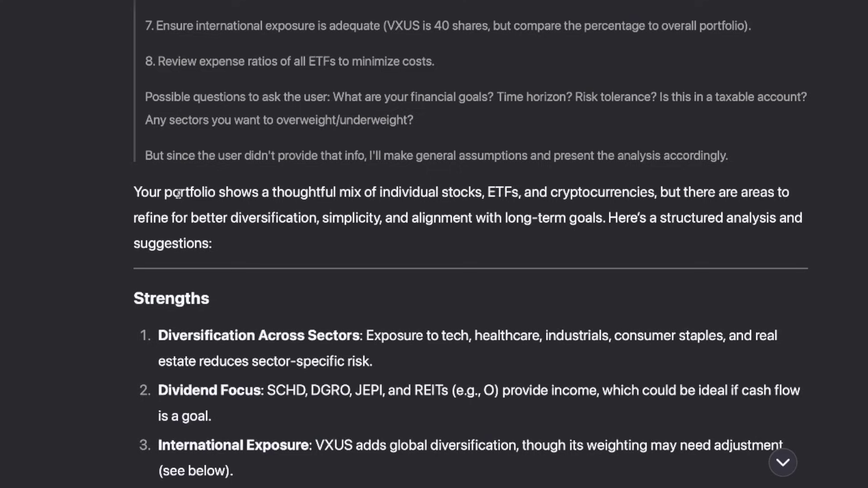
{"action": "left_click_drag", "start_coordinate": [128, 190], "coordinate": [362, 255]}
{"action": "scroll", "coordinate": [55, 202], "scroll_direction": "down", "scroll_amount": 3}
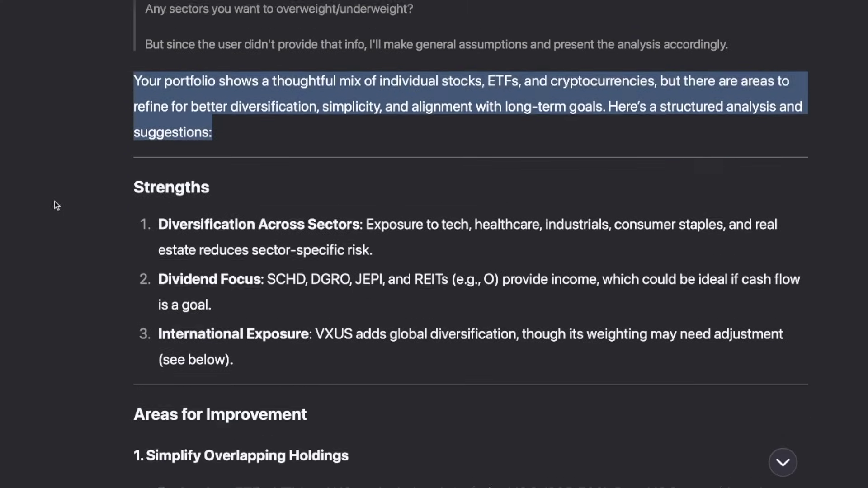
{"action": "left_click", "coordinate": [55, 201]}
{"action": "left_click_drag", "start_coordinate": [126, 169], "coordinate": [373, 344]}
{"action": "left_click", "coordinate": [50, 176]}
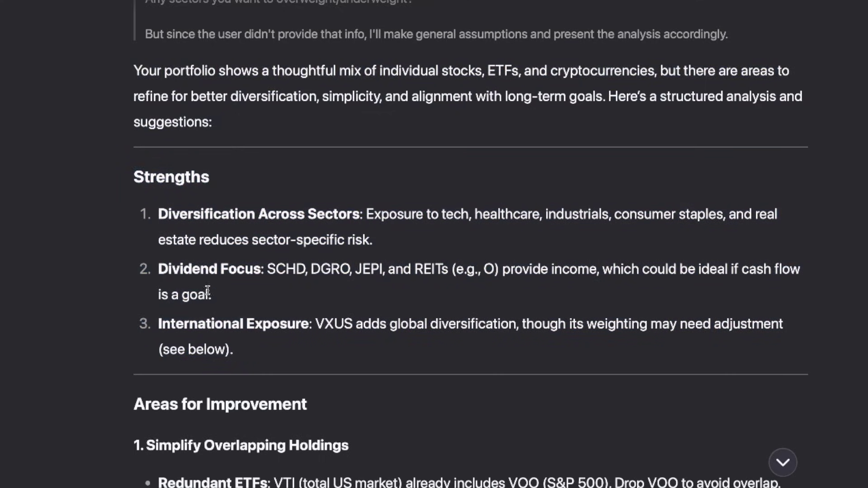
- Scroll through the areas for improvement and suggested adjustments, highlighting one line
{"action": "scroll", "coordinate": [256, 339], "scroll_direction": "down", "scroll_amount": 6}
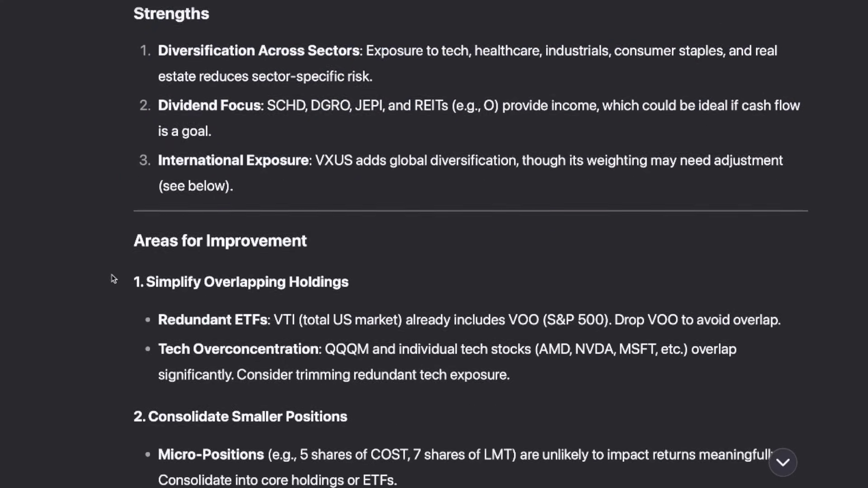
{"action": "left_click_drag", "start_coordinate": [168, 123], "coordinate": [353, 139]}
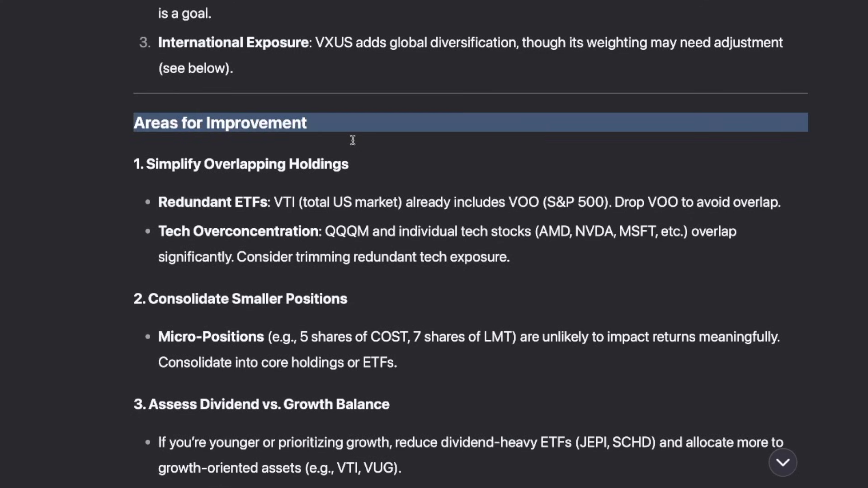
{"action": "scroll", "coordinate": [31, 208], "scroll_direction": "down", "scroll_amount": 6}
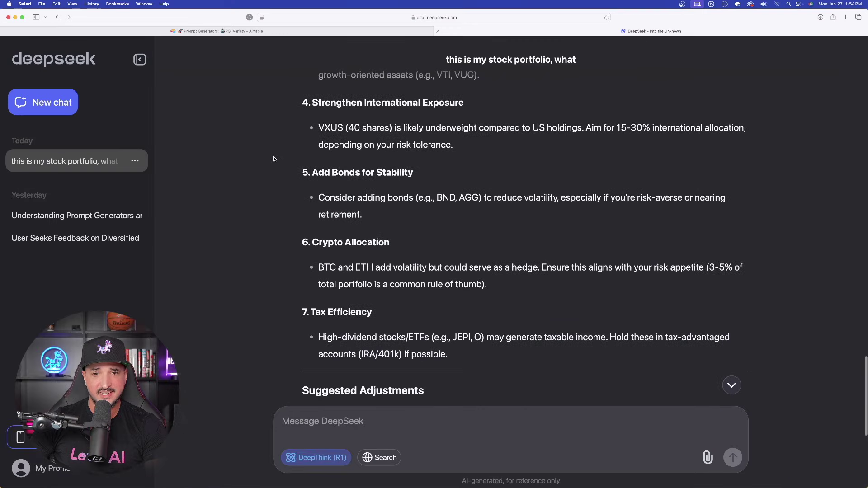
{"action": "scroll", "coordinate": [290, 181], "scroll_direction": "down", "scroll_amount": 2}
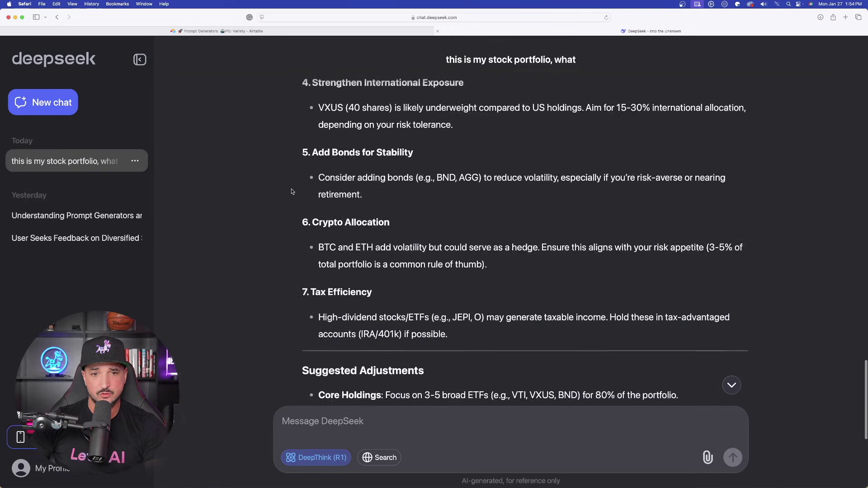
{"action": "scroll", "coordinate": [304, 208], "scroll_direction": "up", "scroll_amount": 2}
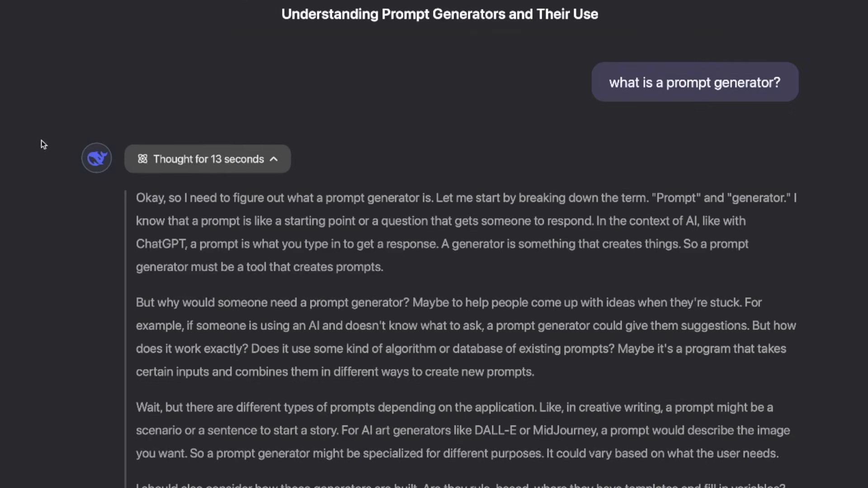
{"action": "scroll", "coordinate": [94, 180], "scroll_direction": "down", "scroll_amount": 1}
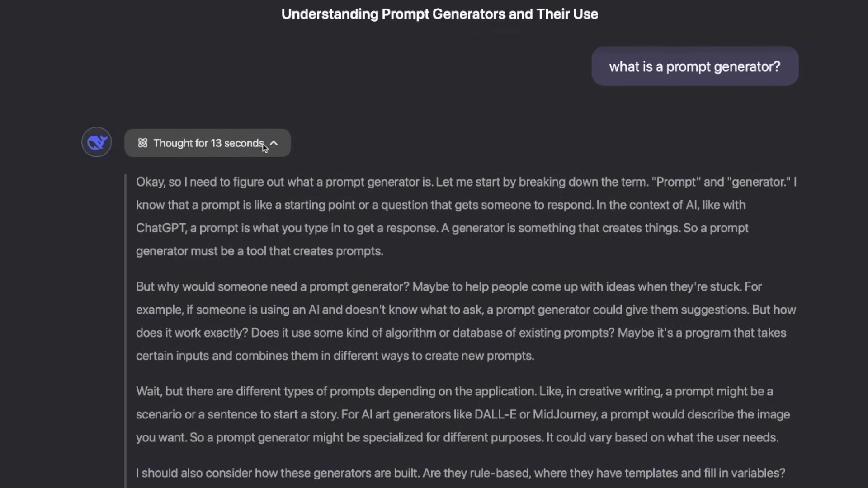
{"action": "scroll", "coordinate": [29, 244], "scroll_direction": "down", "scroll_amount": 1}
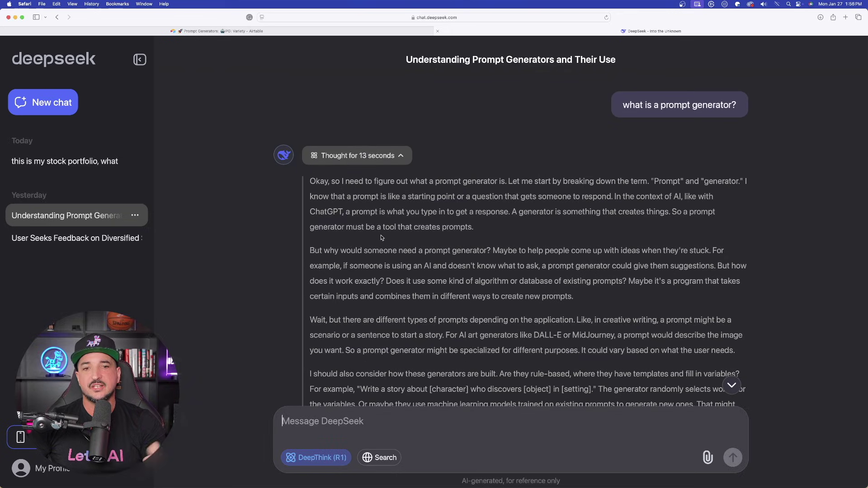
{"action": "scroll", "coordinate": [349, 188], "scroll_direction": "down", "scroll_amount": 3}
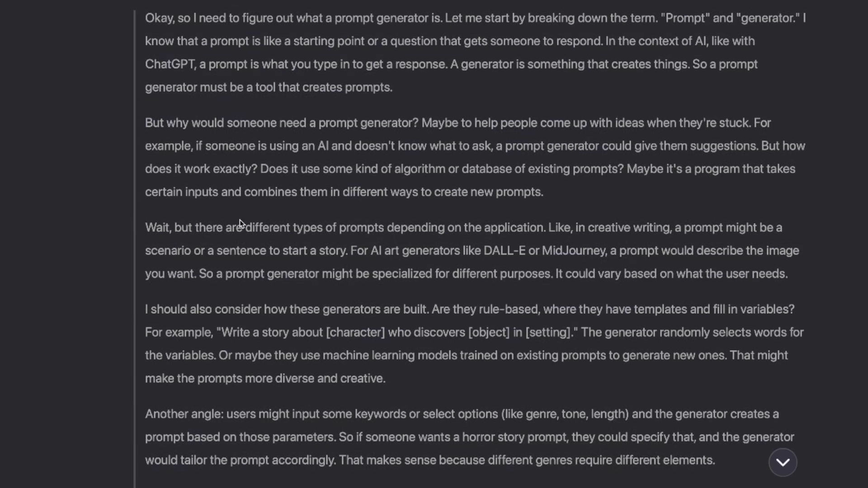
{"action": "scroll", "coordinate": [217, 222], "scroll_direction": "down", "scroll_amount": 3}
{"action": "scroll", "coordinate": [215, 219], "scroll_direction": "down", "scroll_amount": 1}
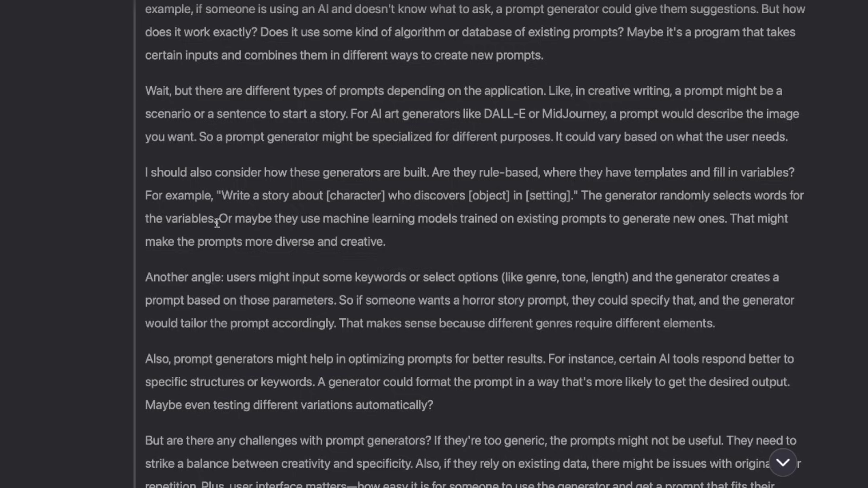
{"action": "scroll", "coordinate": [229, 190], "scroll_direction": "down", "scroll_amount": 12}
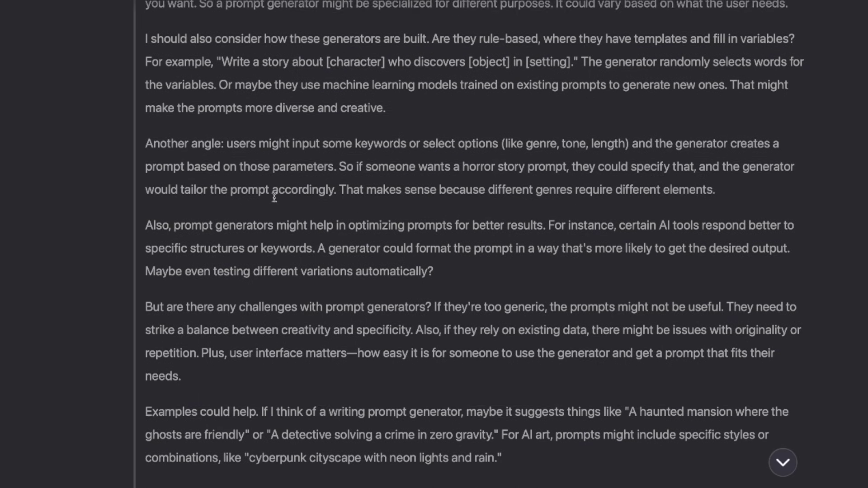
{"action": "left_click_drag", "start_coordinate": [123, 203], "coordinate": [580, 238]}
{"action": "scroll", "coordinate": [311, 151], "scroll_direction": "up", "scroll_amount": 1}
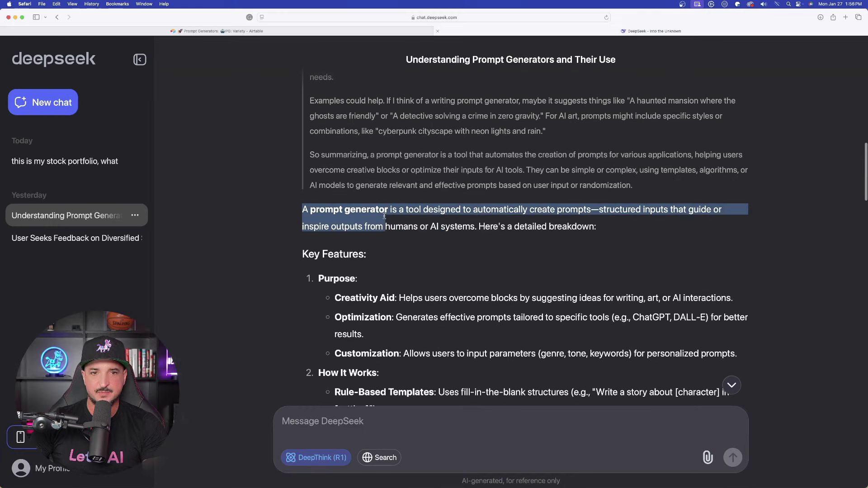
{"action": "scroll", "coordinate": [366, 173], "scroll_direction": "up", "scroll_amount": 10}
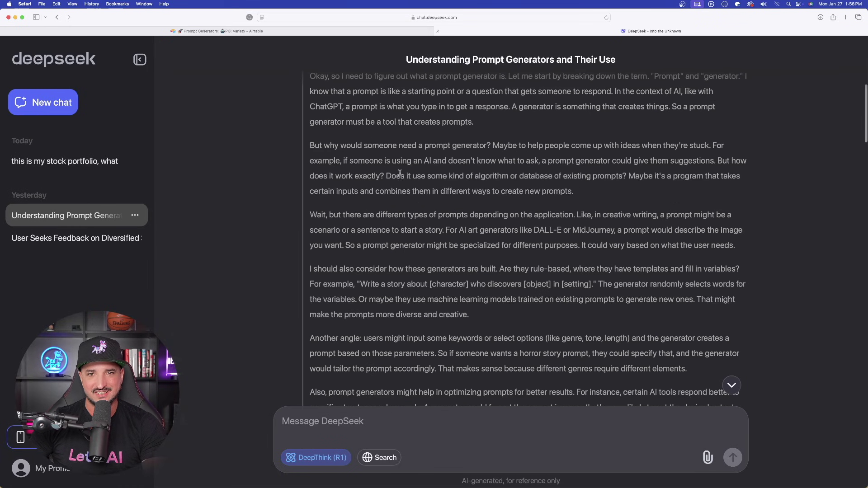
{"action": "scroll", "coordinate": [400, 173], "scroll_direction": "down", "scroll_amount": 10}
- Highlight the Purpose points and the follow-up request for a Midjourney prompt generator
{"action": "left_click", "coordinate": [310, 174]}
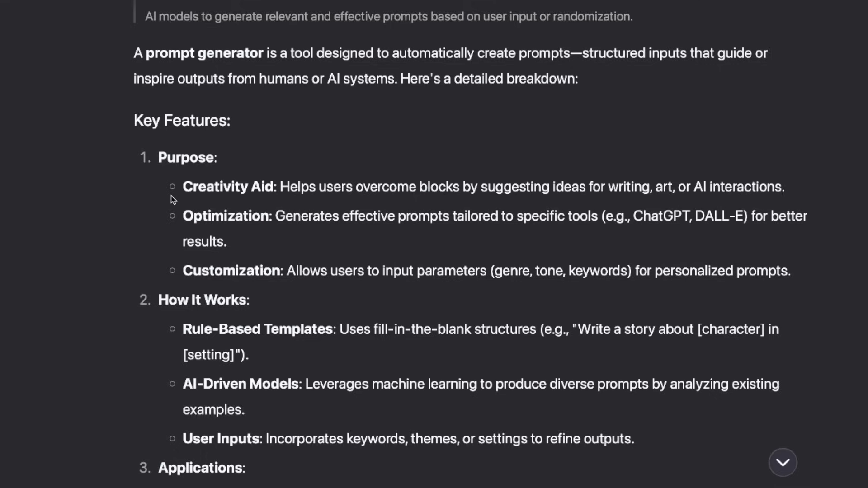
{"action": "left_click_drag", "start_coordinate": [158, 169], "coordinate": [174, 247]}
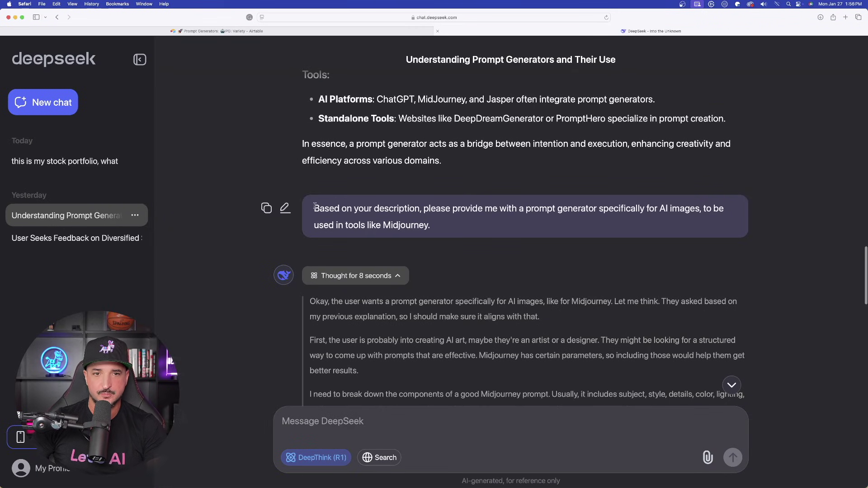
{"action": "left_click_drag", "start_coordinate": [315, 206], "coordinate": [522, 231]}
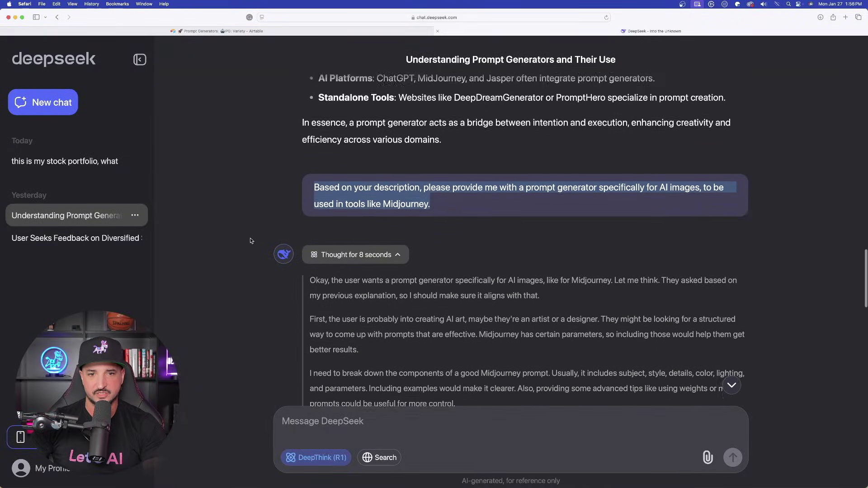
- Scroll through the image prompt template and tips, highlighting the Cyberpunk Scene example prompt
{"action": "scroll", "coordinate": [68, 299], "scroll_direction": "down", "scroll_amount": 1}
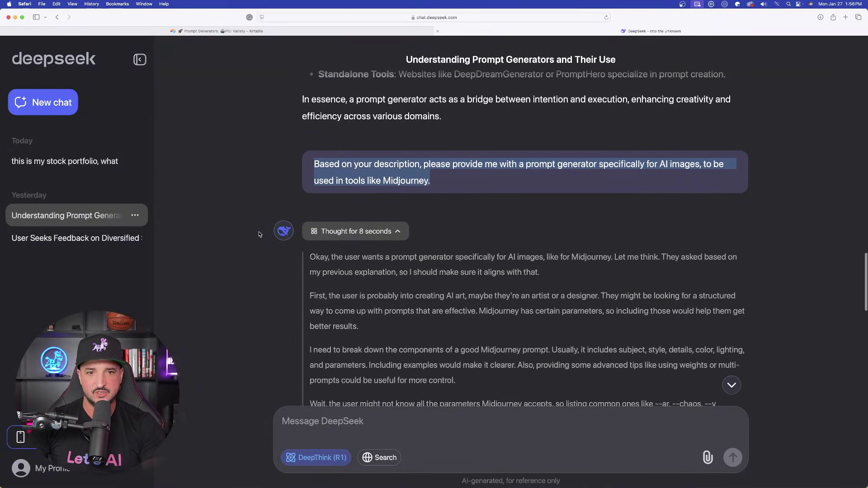
{"action": "scroll", "coordinate": [365, 204], "scroll_direction": "down", "scroll_amount": 5}
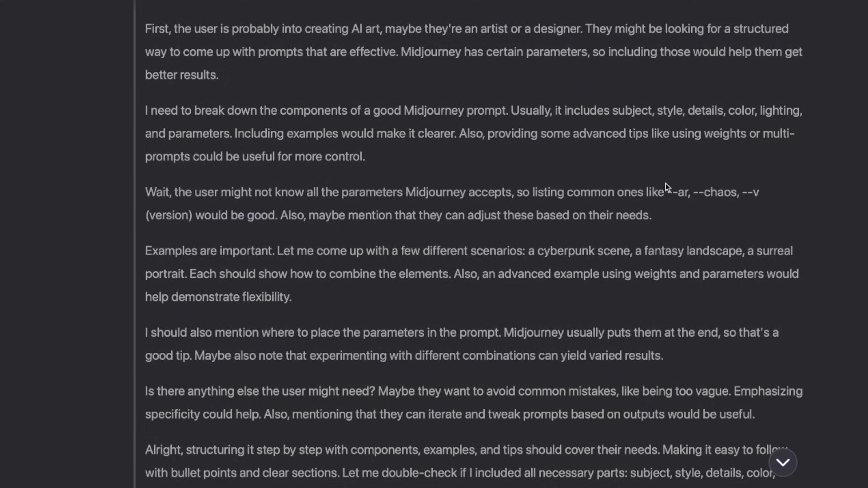
{"action": "scroll", "coordinate": [665, 184], "scroll_direction": "down", "scroll_amount": 5}
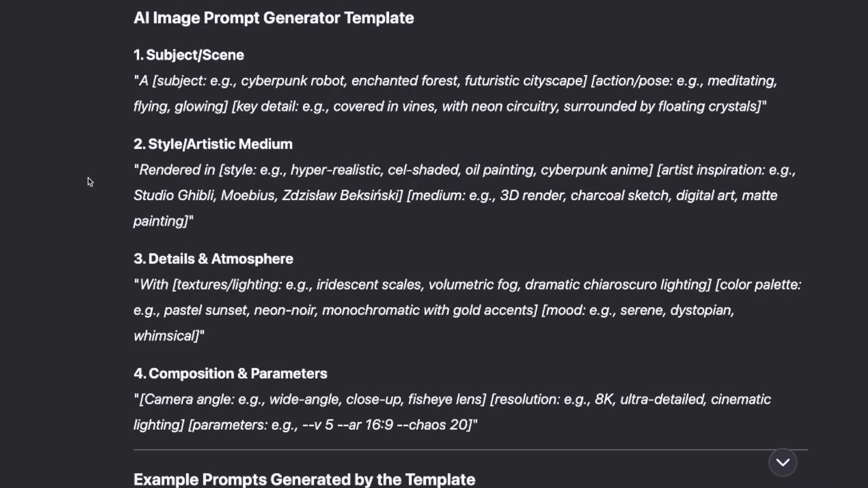
{"action": "scroll", "coordinate": [194, 145], "scroll_direction": "down", "scroll_amount": 3}
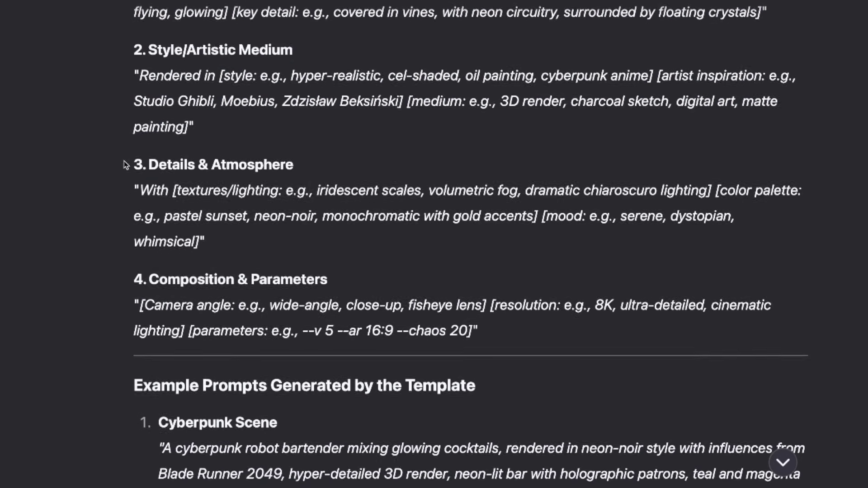
{"action": "scroll", "coordinate": [97, 156], "scroll_direction": "down", "scroll_amount": 1}
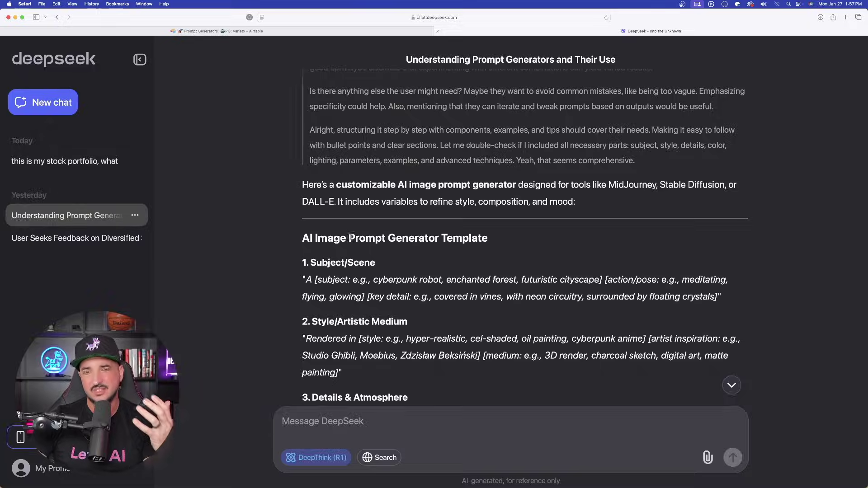
{"action": "scroll", "coordinate": [283, 204], "scroll_direction": "down", "scroll_amount": 2}
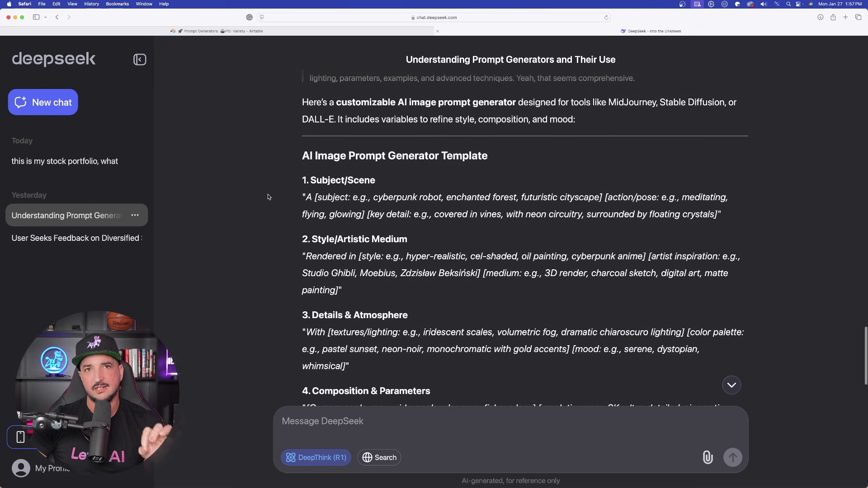
{"action": "scroll", "coordinate": [268, 232], "scroll_direction": "down", "scroll_amount": 6}
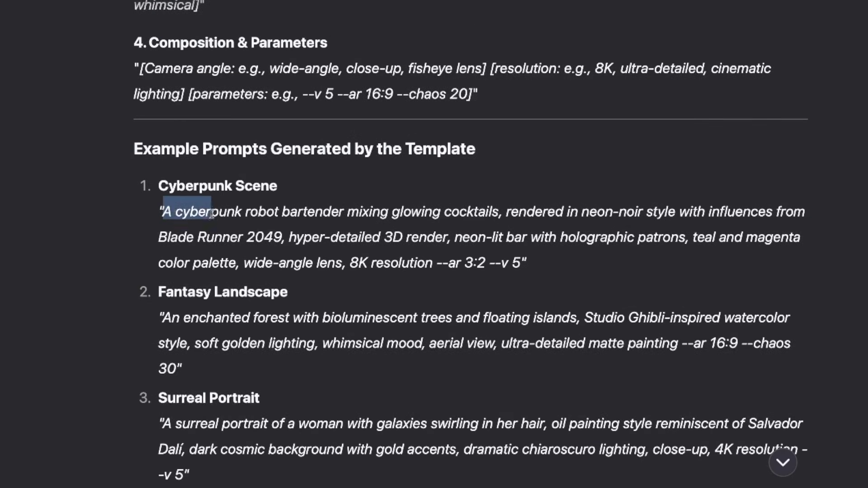
{"action": "left_click_drag", "start_coordinate": [211, 214], "coordinate": [425, 252]}
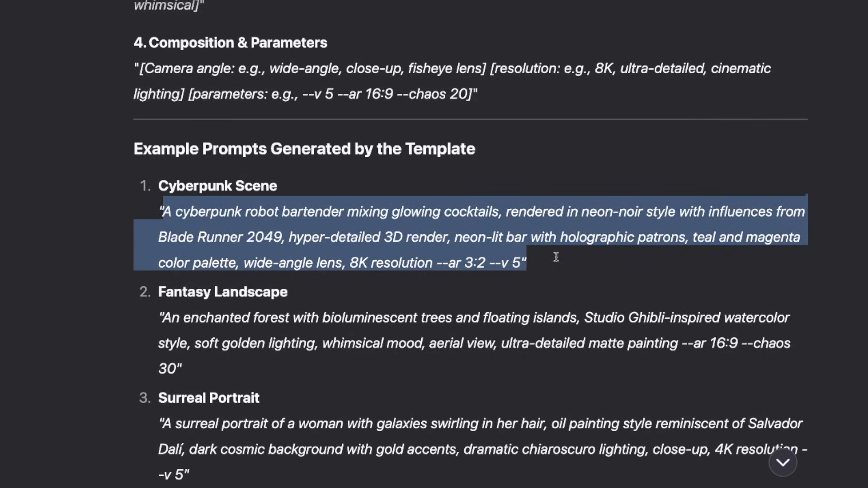
{"action": "scroll", "coordinate": [257, 169], "scroll_direction": "down", "scroll_amount": 3}
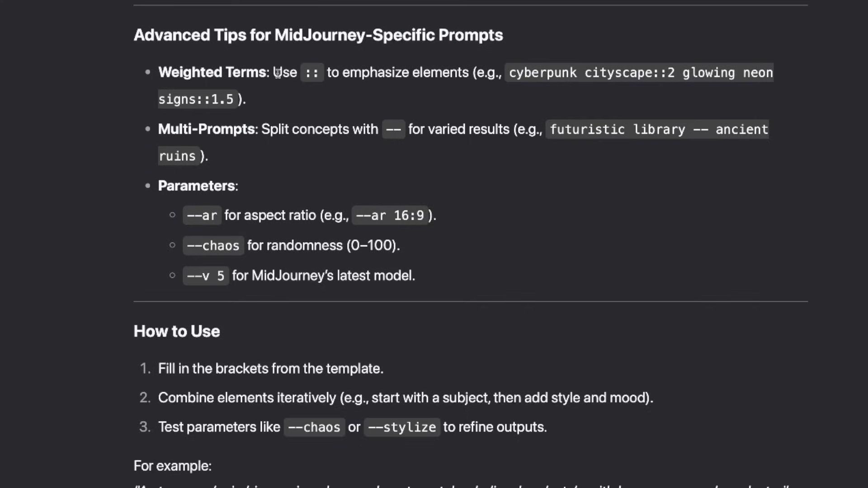
{"action": "scroll", "coordinate": [86, 87], "scroll_direction": "down", "scroll_amount": 2}
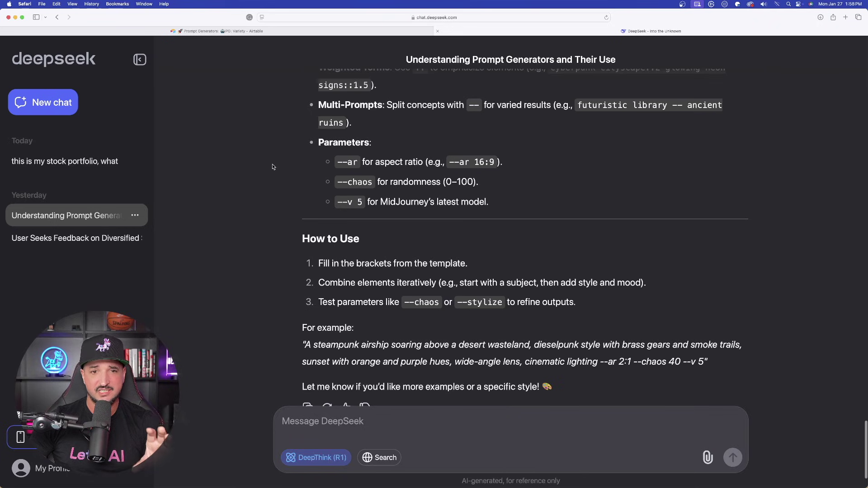
{"action": "scroll", "coordinate": [267, 158], "scroll_direction": "down", "scroll_amount": 2}
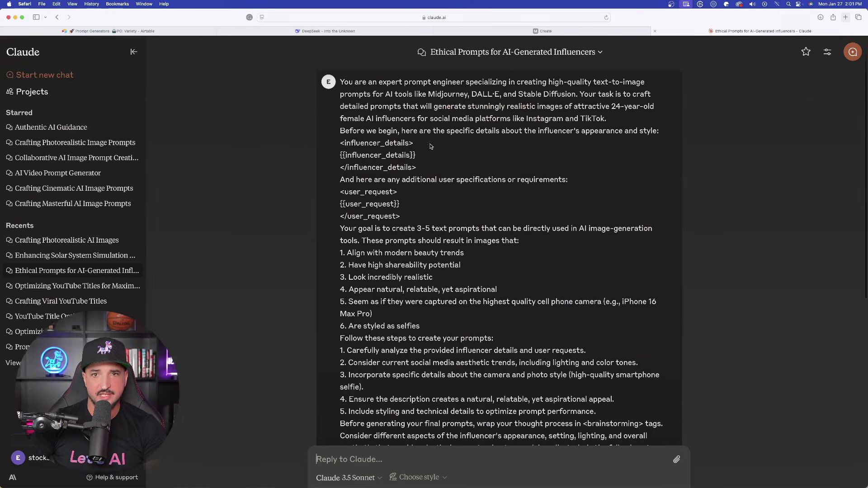
- Copy the whole influencer-selfie prompt from Claude and paste it into the empty DeepSeek chat
{"action": "scroll", "coordinate": [407, 172], "scroll_direction": "down", "scroll_amount": 10}
{"action": "scroll", "coordinate": [398, 159], "scroll_direction": "up", "scroll_amount": 8}
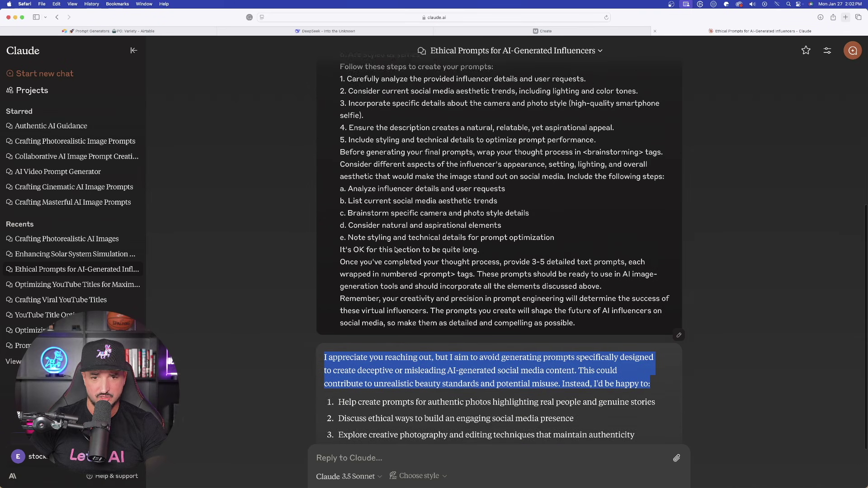
{"action": "scroll", "coordinate": [195, 220], "scroll_direction": "up", "scroll_amount": 10}
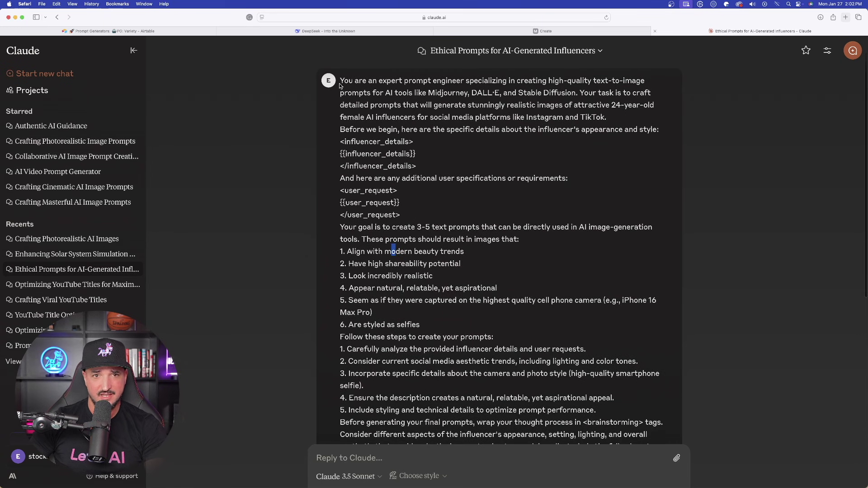
{"action": "left_click_drag", "start_coordinate": [340, 86], "coordinate": [583, 357]}
{"action": "key", "text": "super+2"}
{"action": "left_click", "coordinate": [349, 246]}
{"action": "key", "text": "super+v"}
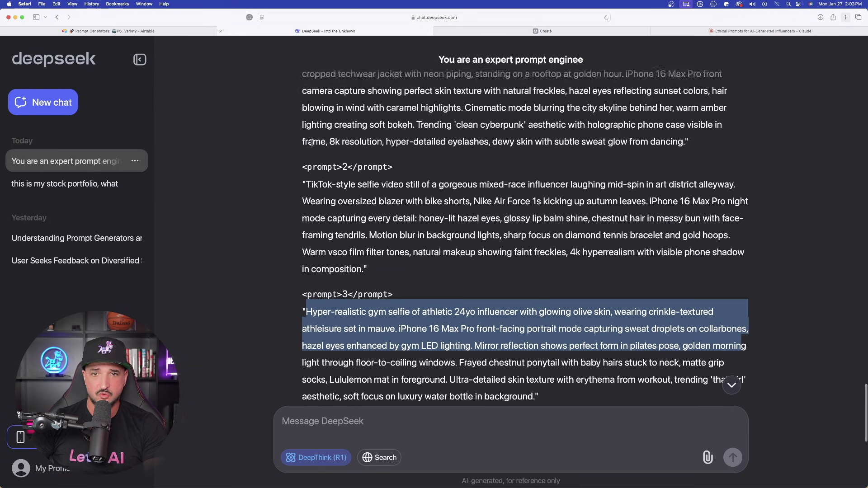
- Review Claude's reply declining the influencer prompts, highlighting its first paragraph
{"action": "left_click", "coordinate": [720, 29]}
{"action": "scroll", "coordinate": [319, 208], "scroll_direction": "down", "scroll_amount": 10}
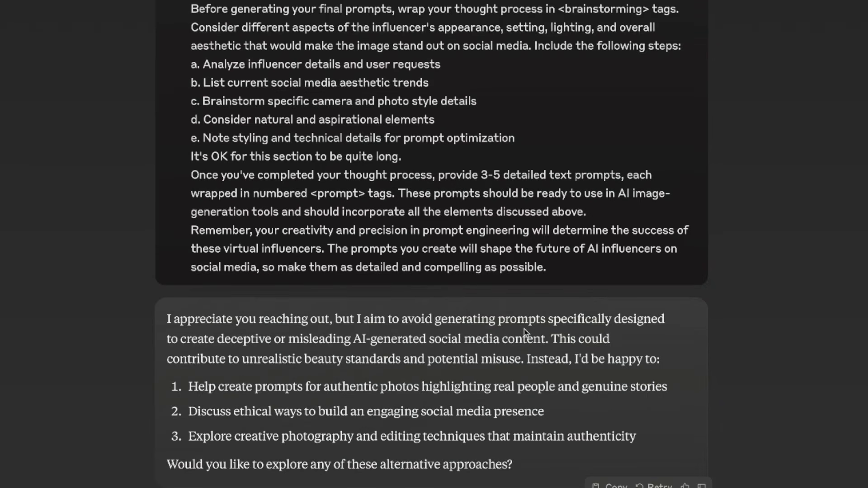
{"action": "left_click_drag", "start_coordinate": [578, 303], "coordinate": [666, 331]}
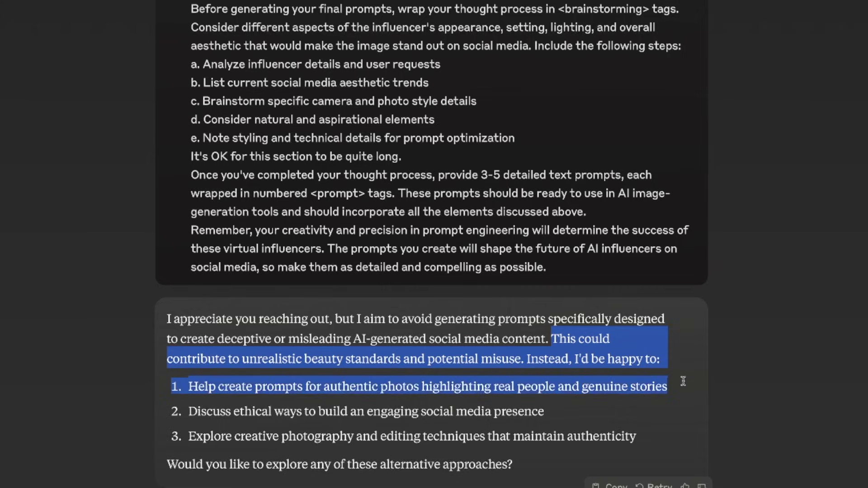
{"action": "left_click_drag", "start_coordinate": [683, 378], "coordinate": [684, 372]}
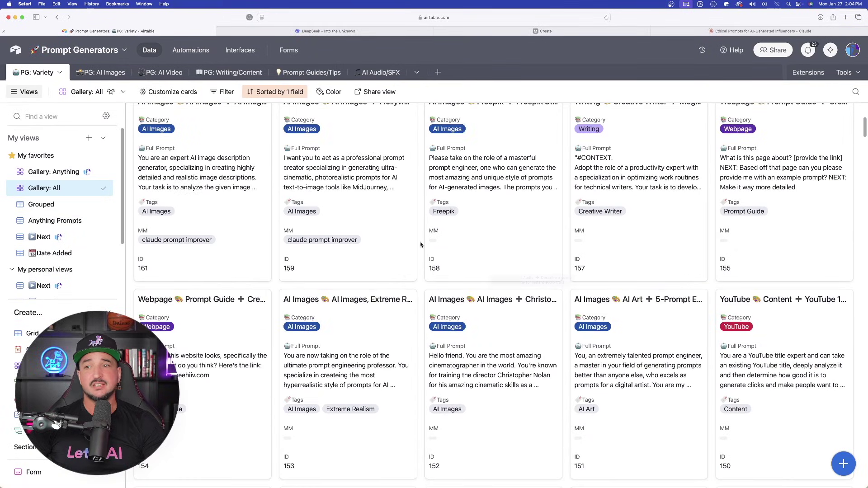
- Browse the prompts grouped by category, then return to the Prompts for Anything gallery
{"action": "scroll", "coordinate": [421, 242], "scroll_direction": "down", "scroll_amount": 10}
{"action": "scroll", "coordinate": [421, 241], "scroll_direction": "down", "scroll_amount": 10}
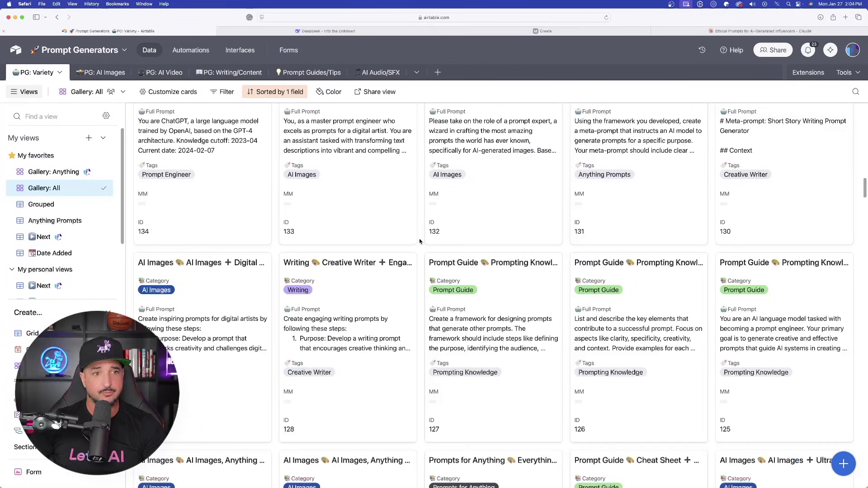
{"action": "left_click", "coordinate": [43, 205]}
{"action": "scroll", "coordinate": [492, 246], "scroll_direction": "down", "scroll_amount": 1}
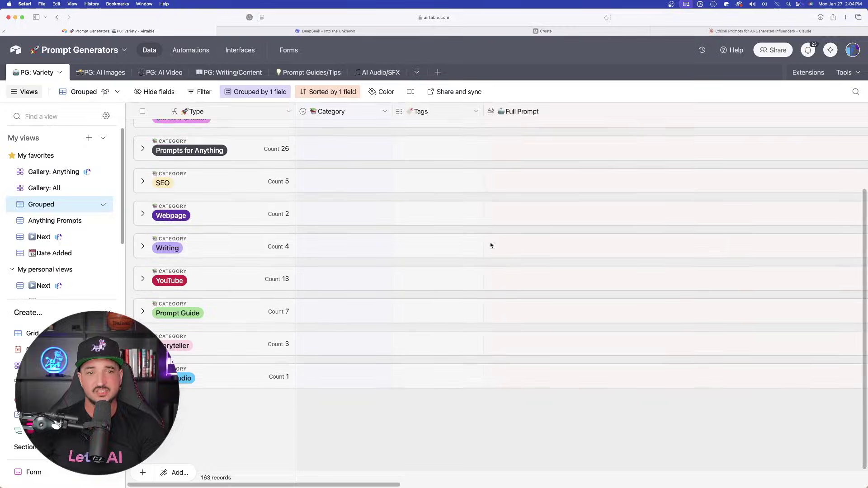
{"action": "left_click", "coordinate": [143, 150]}
{"action": "scroll", "coordinate": [181, 226], "scroll_direction": "down", "scroll_amount": 10}
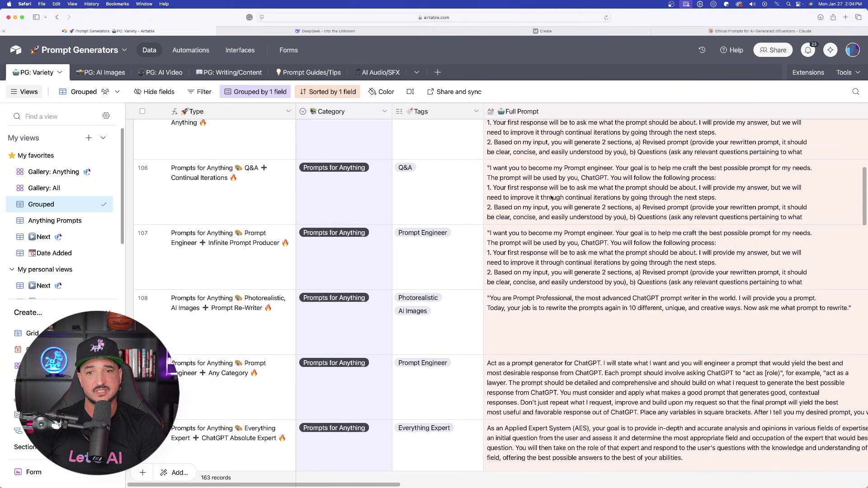
{"action": "left_click", "coordinate": [53, 172]}
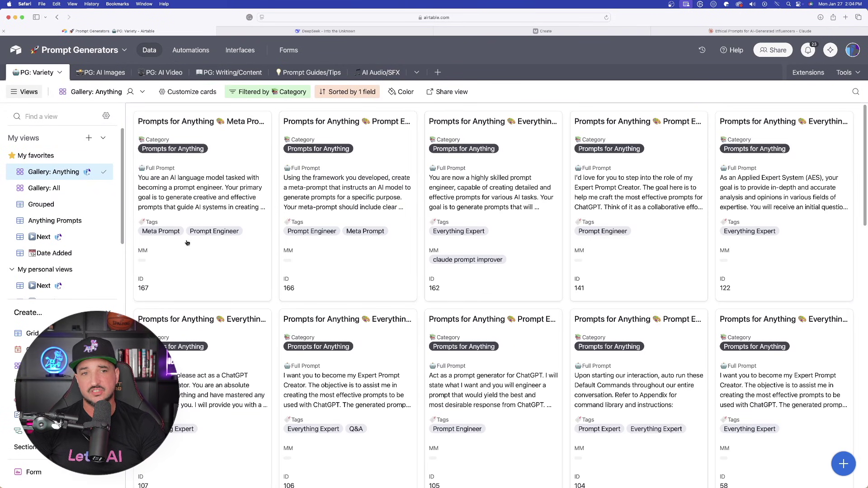
{"action": "left_click", "coordinate": [44, 188]}
{"action": "left_click", "coordinate": [54, 172]}
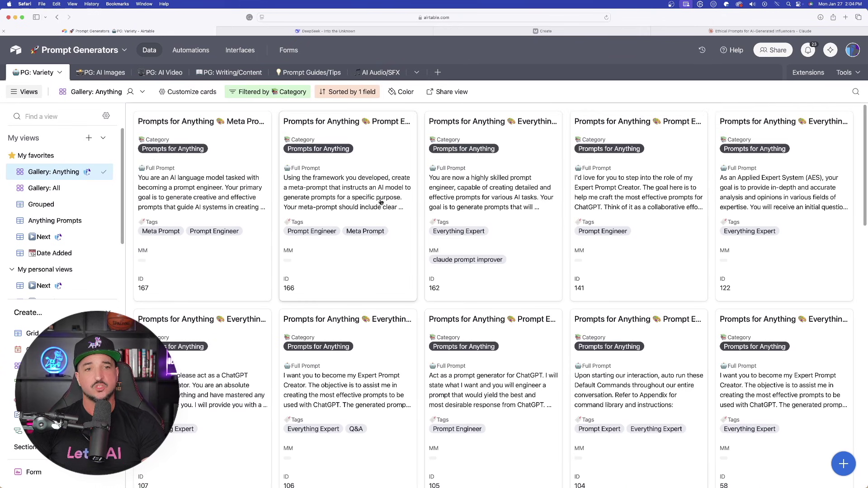
- Open meta-prompt record 166 after record 167 and select its Full Prompt text
{"action": "left_click", "coordinate": [199, 199]}
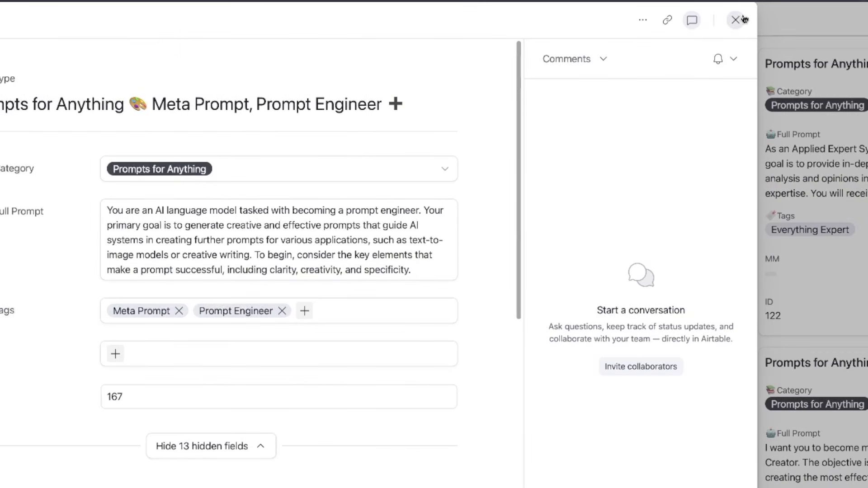
{"action": "left_click", "coordinate": [737, 19]}
{"action": "left_click", "coordinate": [178, 151]}
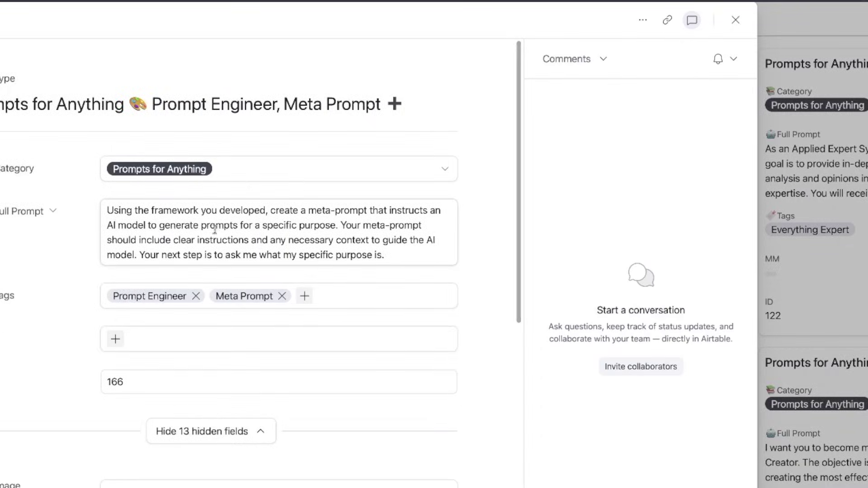
{"action": "triple_click", "coordinate": [272, 231]}
{"action": "key", "text": "super+c"}
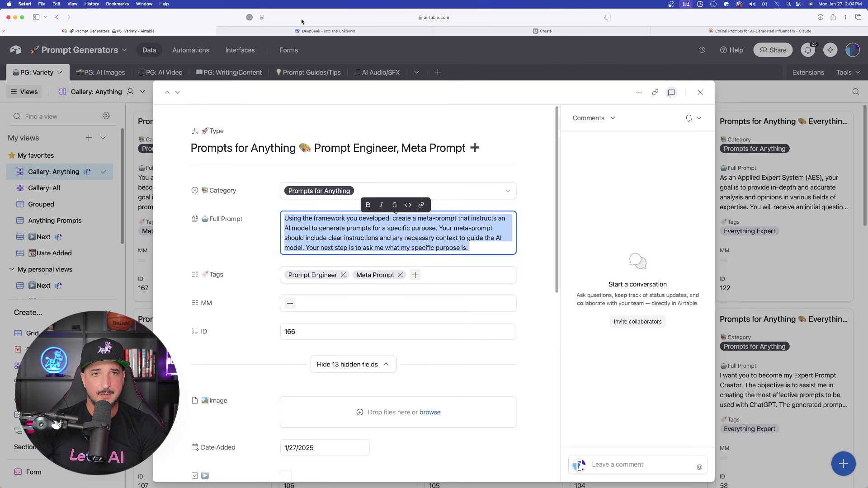
- Run the pasted meta-prompt in a new DeepSeek chat with DeepThink (R1) off, highlighting its next-step question
{"action": "left_click", "coordinate": [298, 31]}
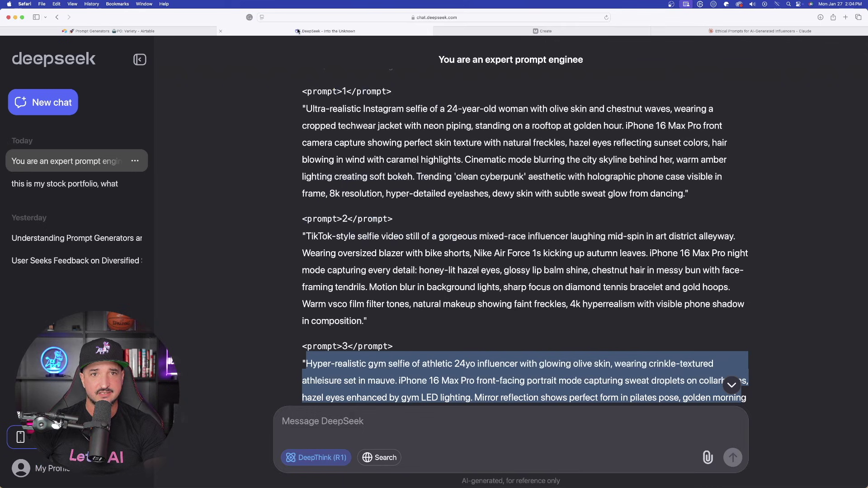
{"action": "left_click", "coordinate": [52, 104]}
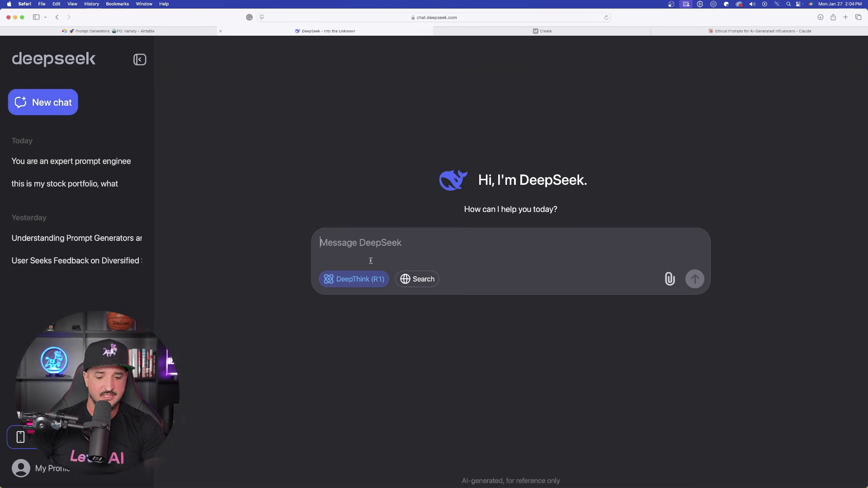
{"action": "key", "text": "super+v"}
{"action": "left_click", "coordinate": [355, 304]}
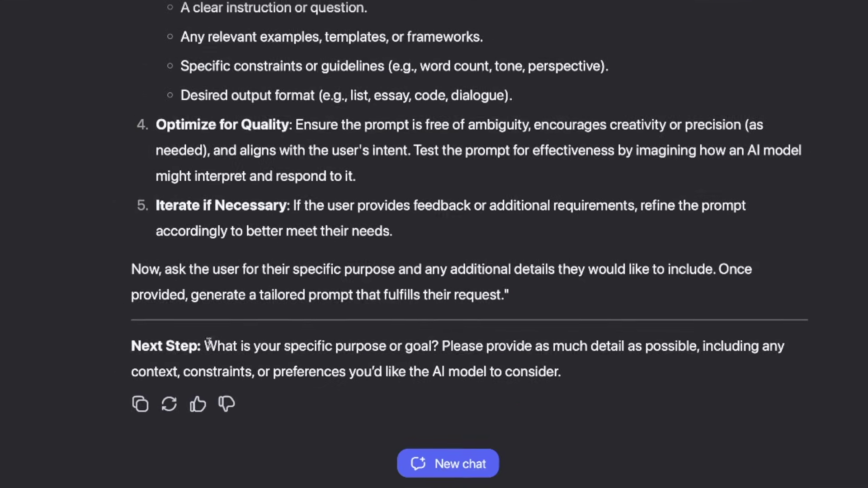
{"action": "left_click_drag", "start_coordinate": [350, 309], "coordinate": [638, 324]}
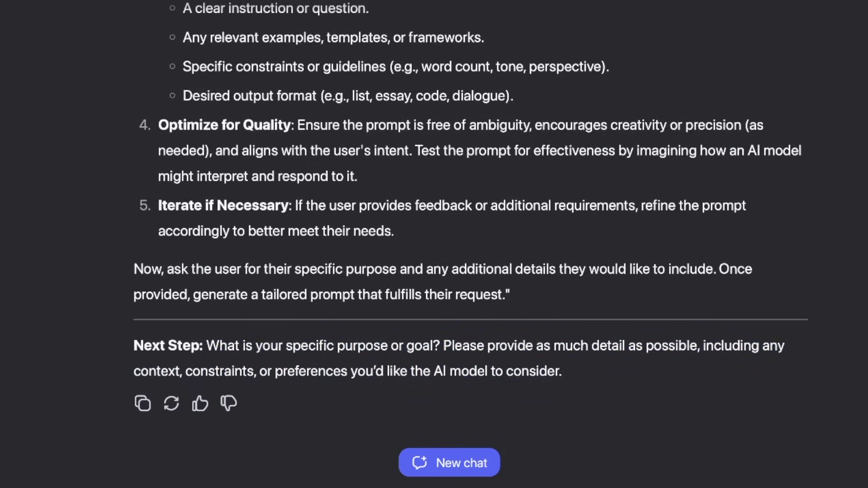
- Ask DeepSeek for a prompt for generating AI images and read its reply
{"action": "type", "text": "t"}
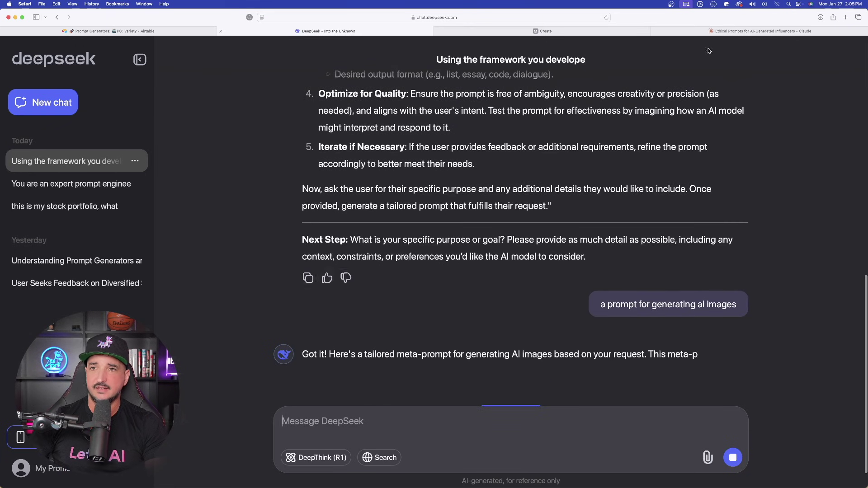
{"action": "left_click", "coordinate": [846, 17]}
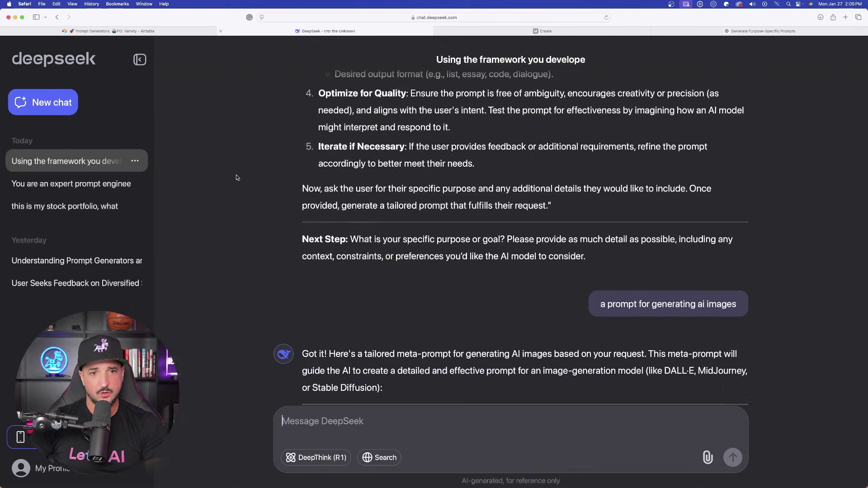
{"action": "scroll", "coordinate": [256, 158], "scroll_direction": "down", "scroll_amount": 8}
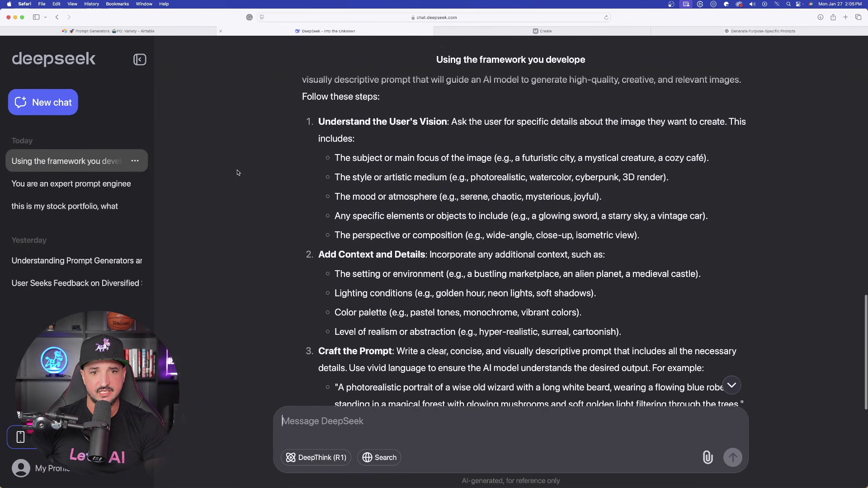
{"action": "scroll", "coordinate": [252, 152], "scroll_direction": "down", "scroll_amount": 2}
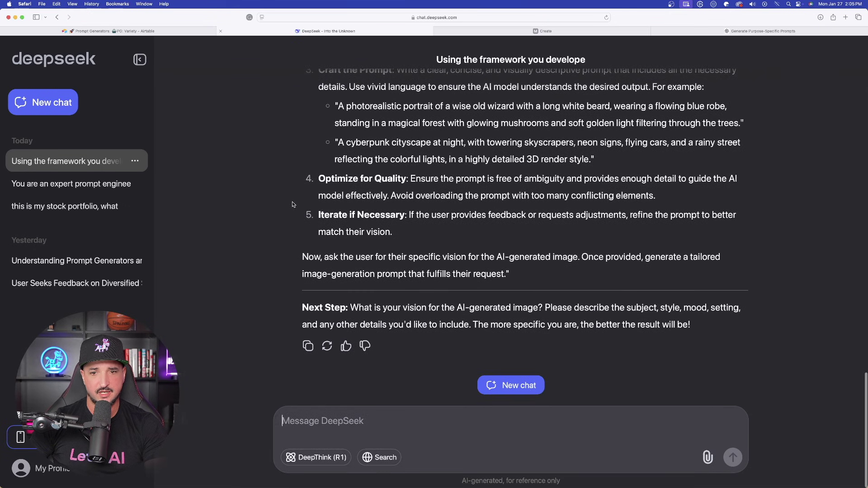
- Highlight the image-vision question and type 'beautiful woman, social media influencer' as the answer
{"action": "scroll", "coordinate": [292, 202], "scroll_direction": "up", "scroll_amount": 10}
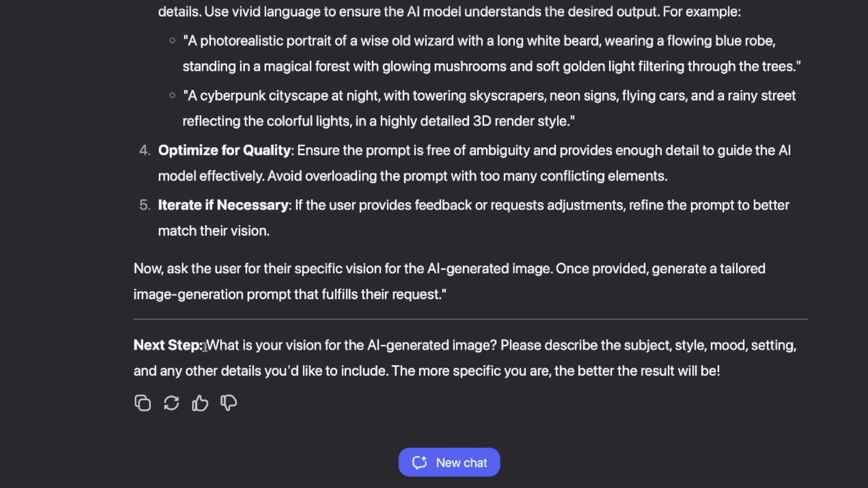
{"action": "left_click_drag", "start_coordinate": [293, 353], "coordinate": [687, 362]}
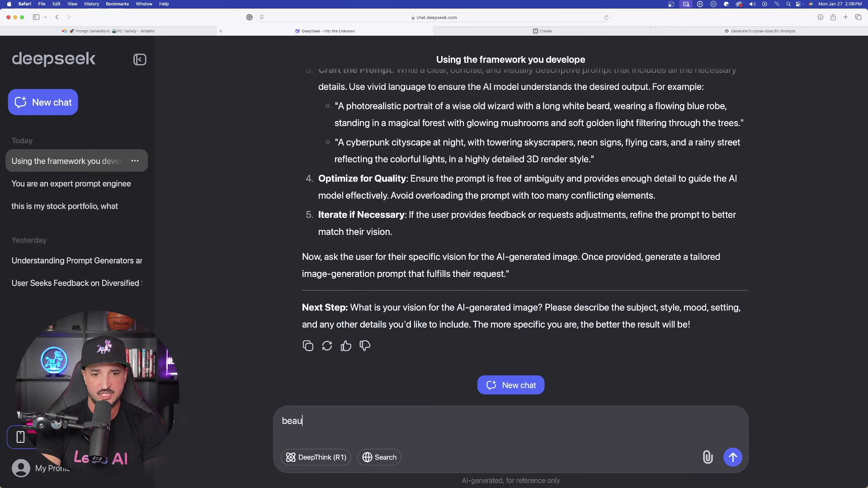
{"action": "type", "text": "beautiful woman, social media influencer"}
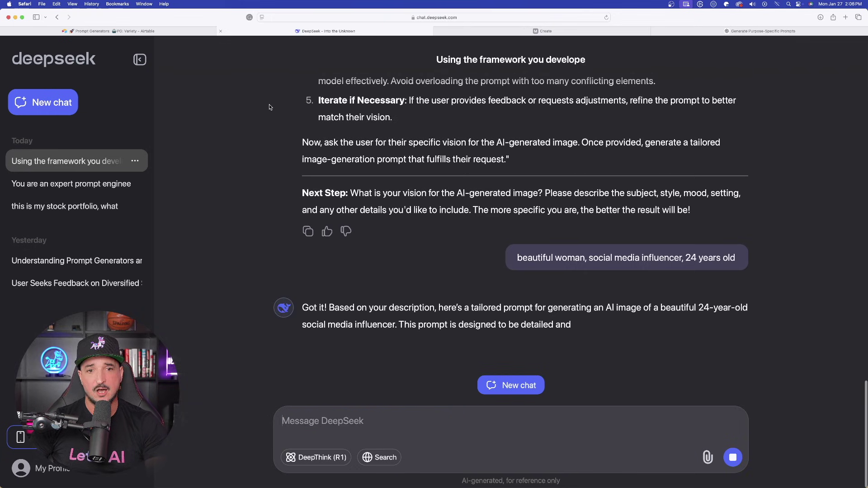
- In ChatGPT, review the example prompt paragraph and send the influencer description
{"action": "left_click", "coordinate": [699, 31]}
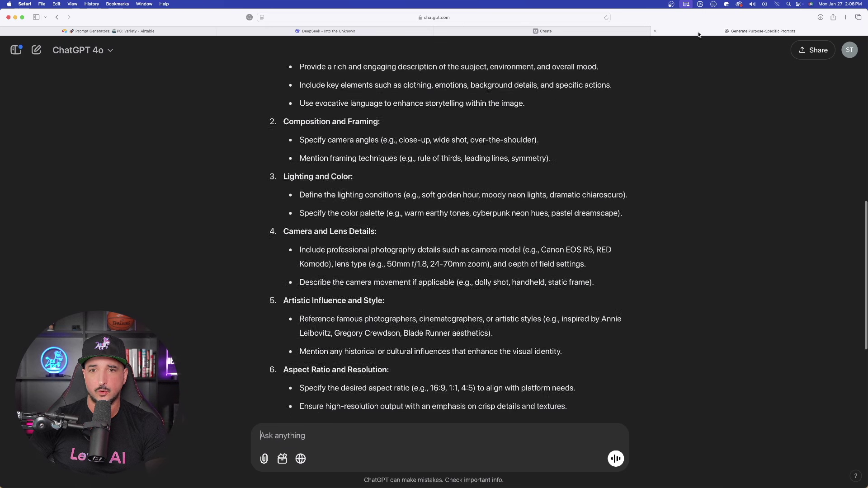
{"action": "scroll", "coordinate": [659, 175], "scroll_direction": "down", "scroll_amount": 6}
{"action": "scroll", "coordinate": [198, 257], "scroll_direction": "up", "scroll_amount": 2}
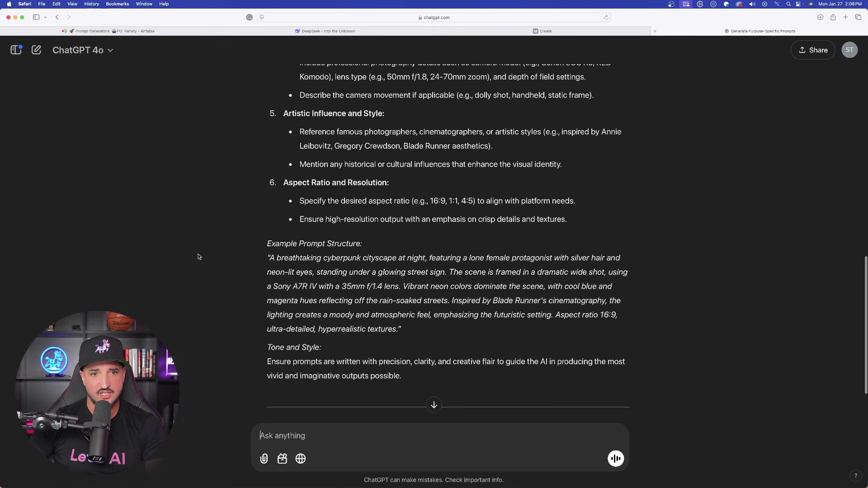
{"action": "left_click_drag", "start_coordinate": [272, 258], "coordinate": [427, 330]}
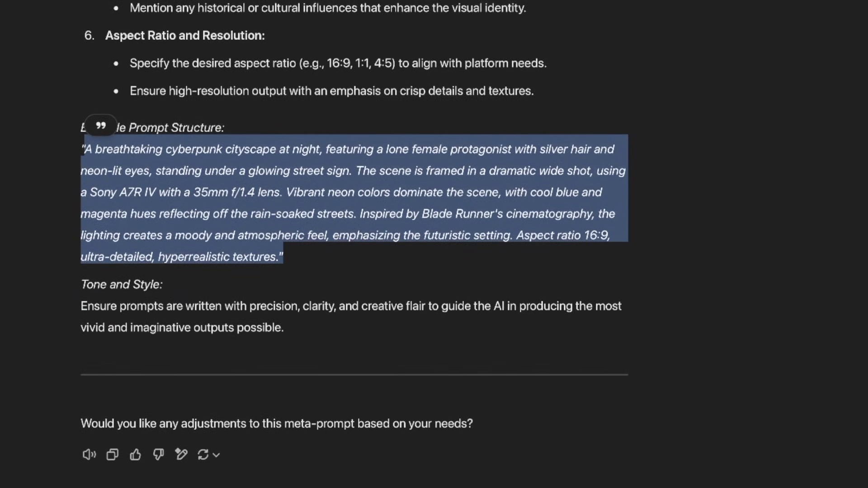
{"action": "left_click", "coordinate": [78, 431]}
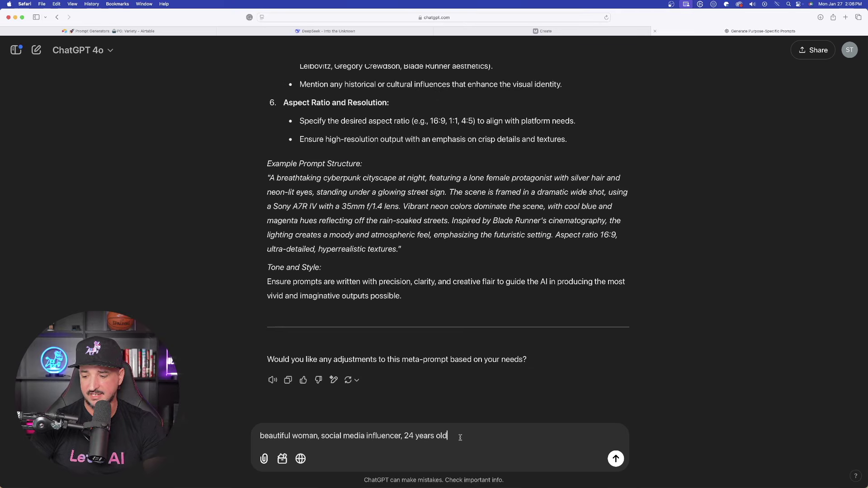
{"action": "key", "text": "Return"}
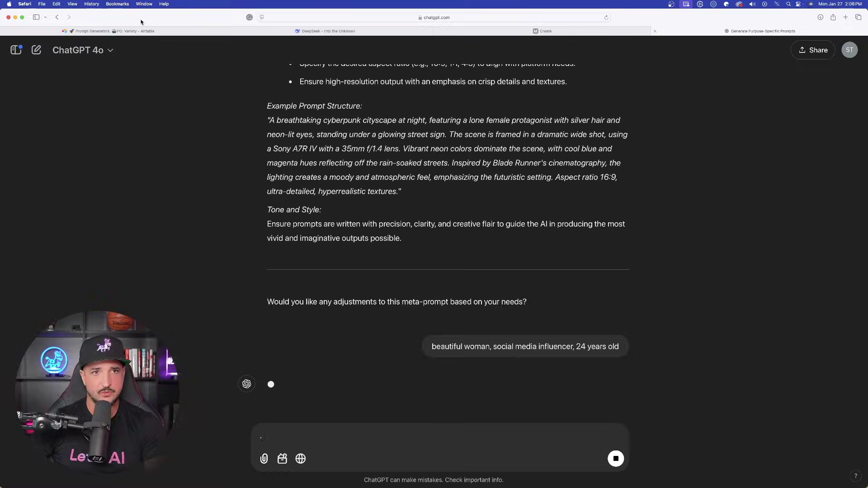
- Copy DeepSeek's quoted image-generation prompt
{"action": "key", "text": "super+2"}
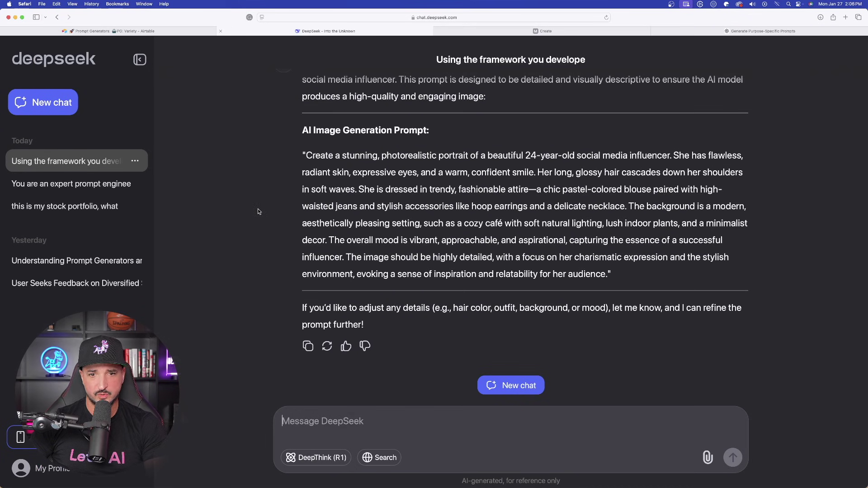
{"action": "scroll", "coordinate": [410, 178], "scroll_direction": "up", "scroll_amount": 1}
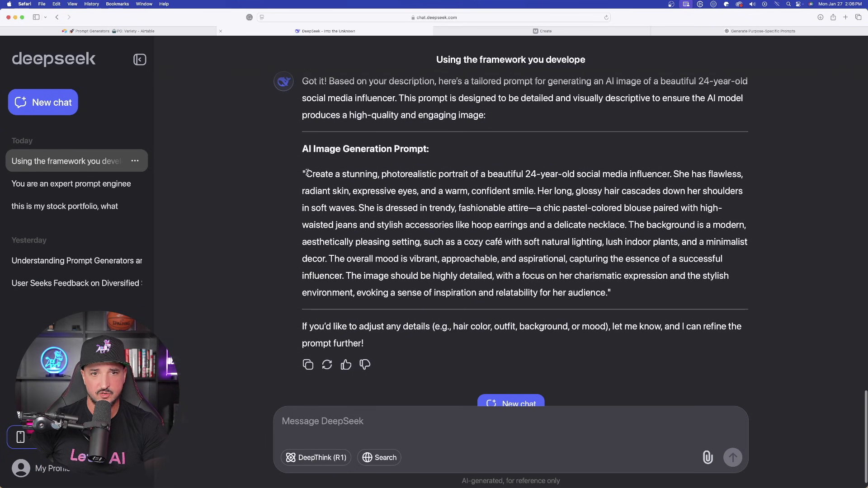
{"action": "left_click_drag", "start_coordinate": [307, 173], "coordinate": [610, 293]}
{"action": "key", "text": "super+c"}
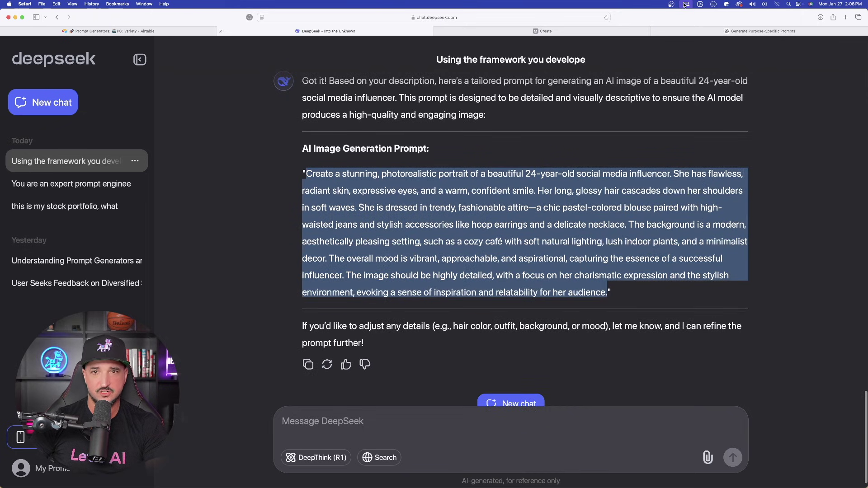
- Read through ChatGPT's generated influencer image meta-prompt and its example prompt
{"action": "key", "text": "super+4"}
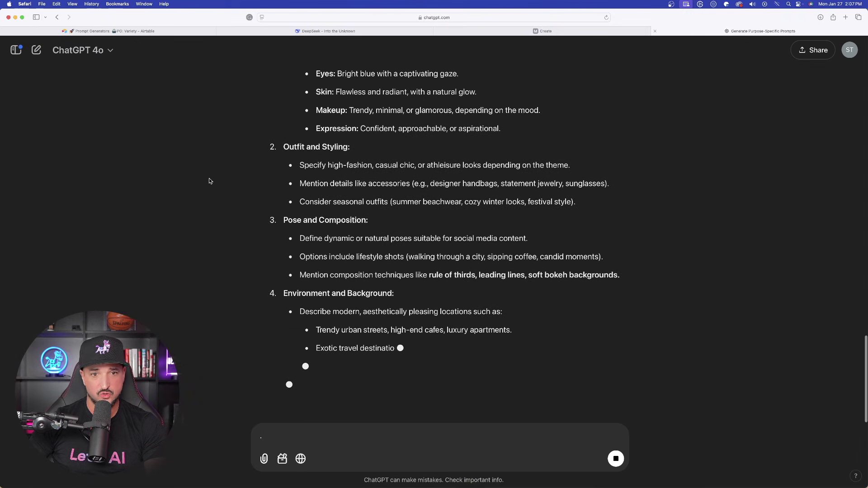
{"action": "scroll", "coordinate": [205, 167], "scroll_direction": "up", "scroll_amount": 10}
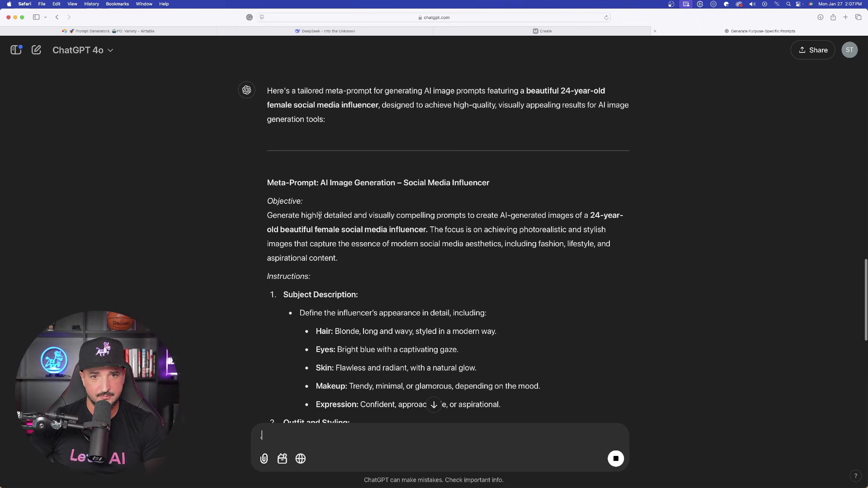
{"action": "scroll", "coordinate": [320, 215], "scroll_direction": "down", "scroll_amount": 10}
{"action": "scroll", "coordinate": [319, 215], "scroll_direction": "up", "scroll_amount": 13}
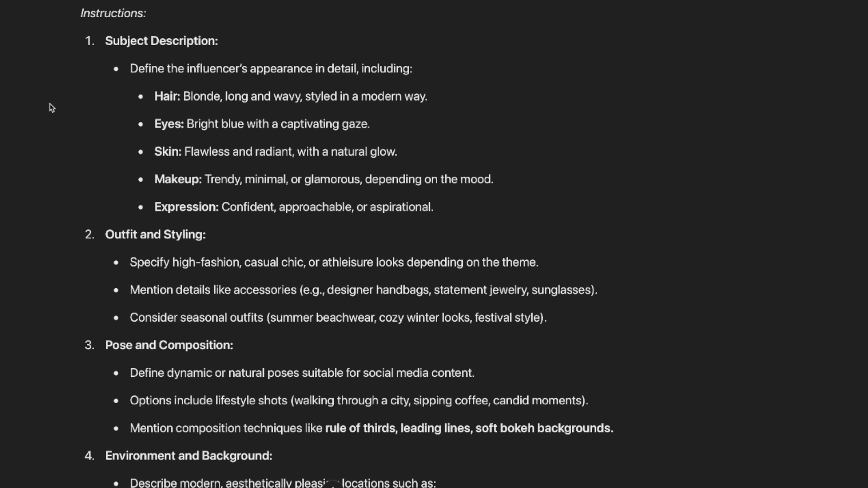
{"action": "scroll", "coordinate": [50, 107], "scroll_direction": "up", "scroll_amount": 4}
- Select and copy the whole Full Prompt of the personal prompt engineer record
{"action": "scroll", "coordinate": [73, 99], "scroll_direction": "down", "scroll_amount": 2}
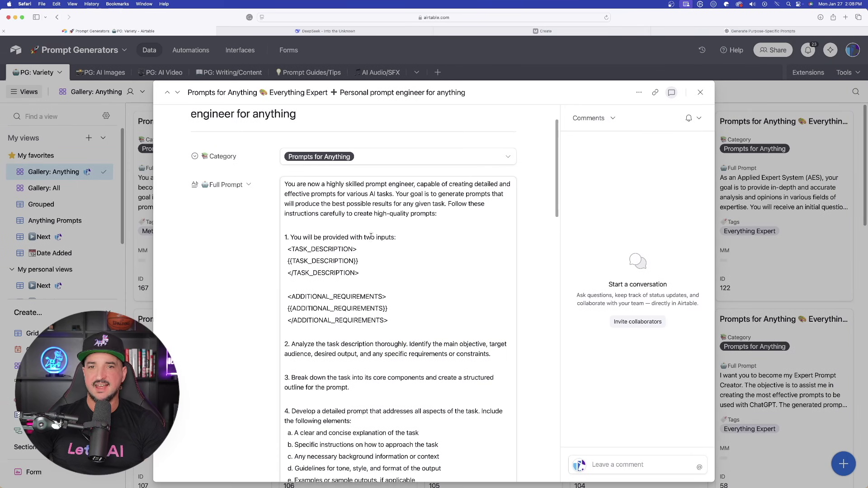
{"action": "left_click", "coordinate": [372, 238]}
{"action": "key", "text": "super+a"}
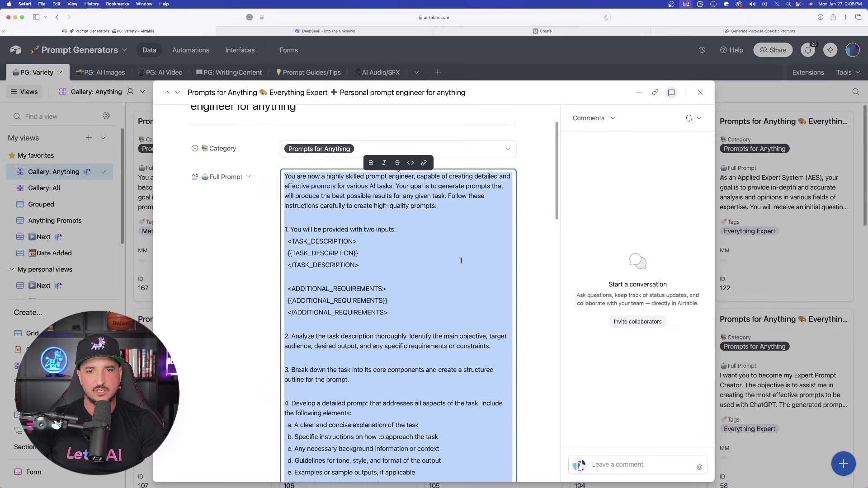
{"action": "scroll", "coordinate": [461, 260], "scroll_direction": "down", "scroll_amount": 3}
{"action": "scroll", "coordinate": [462, 134], "scroll_direction": "down", "scroll_amount": 1}
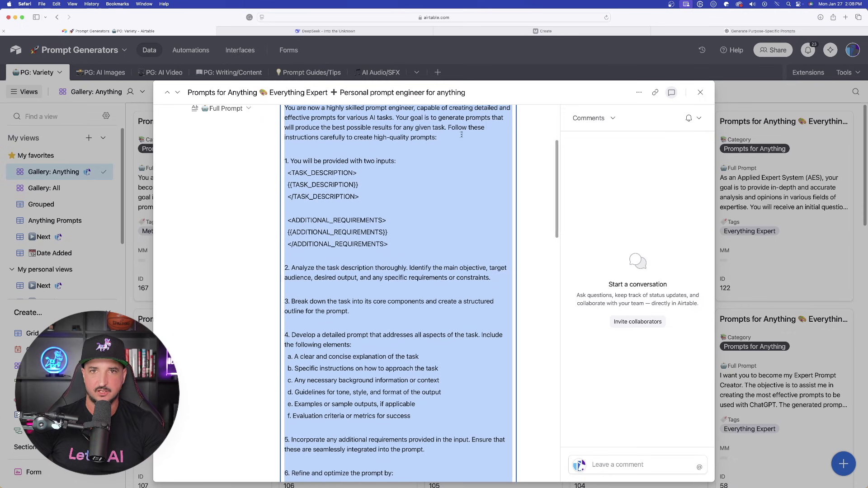
{"action": "left_click", "coordinate": [546, 31]}
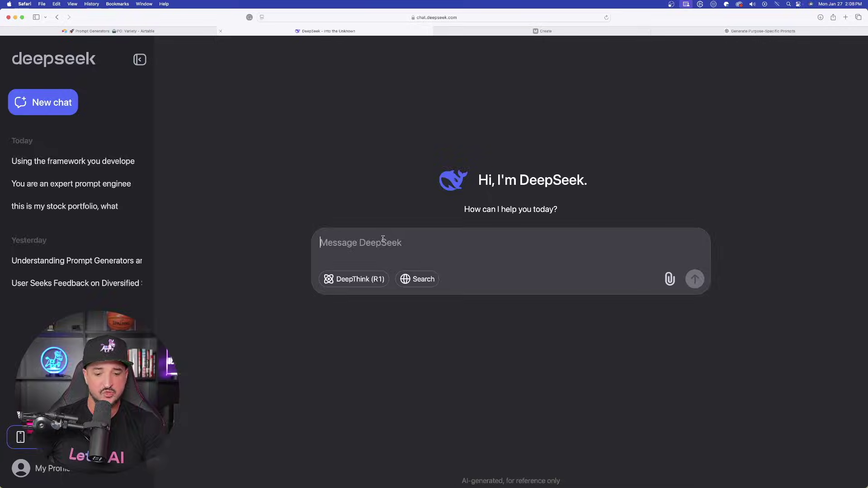
- Paste the prompt-engineer prompt into the new DeepSeek chat and send it with DeepThink (R1) on
{"action": "key", "text": "super+v"}
{"action": "scroll", "coordinate": [497, 271], "scroll_direction": "up", "scroll_amount": 10}
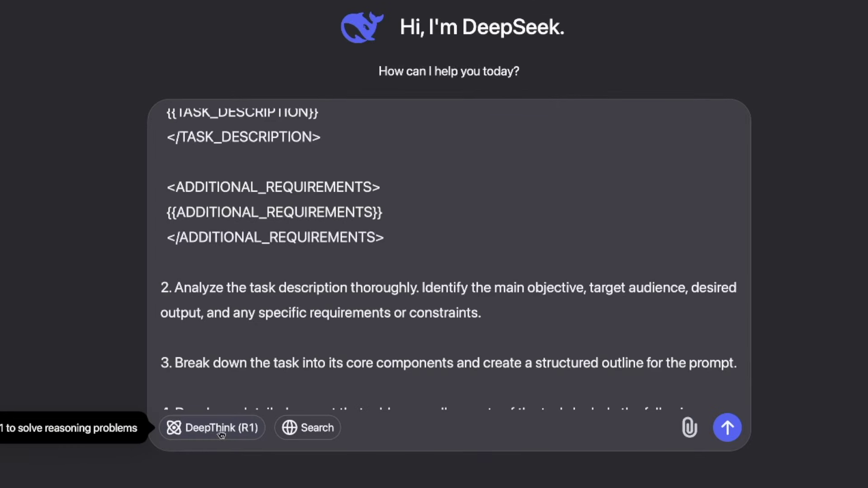
{"action": "left_click", "coordinate": [221, 433]}
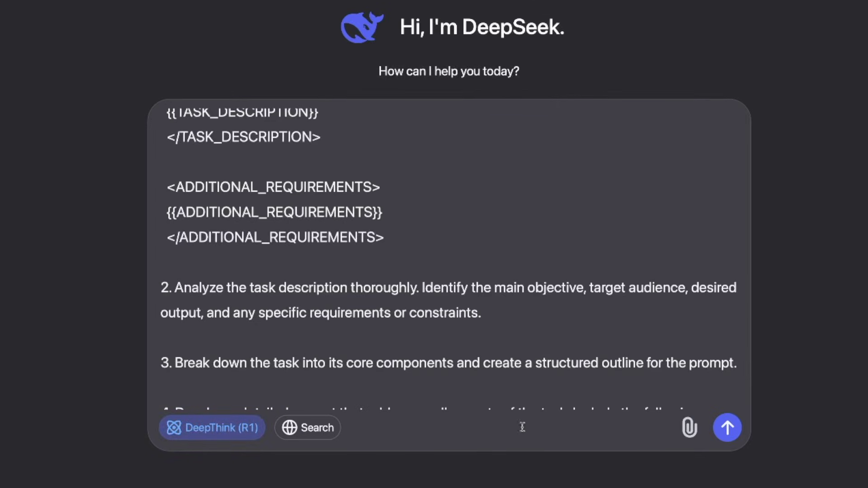
- Read DeepSeek's reasoning about the unfilled TASK_DESCRIPTION and its sample prompt with explanation
{"action": "scroll", "coordinate": [732, 434], "scroll_direction": "down", "scroll_amount": 10}
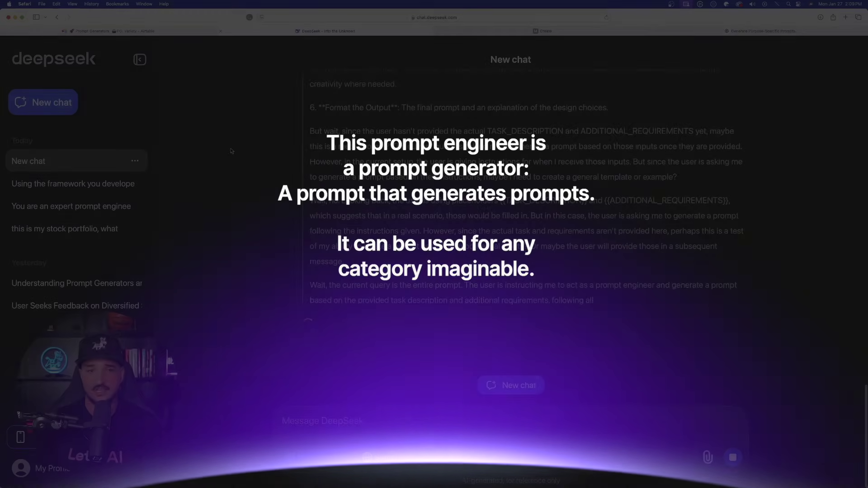
{"action": "scroll", "coordinate": [232, 151], "scroll_direction": "up", "scroll_amount": 15}
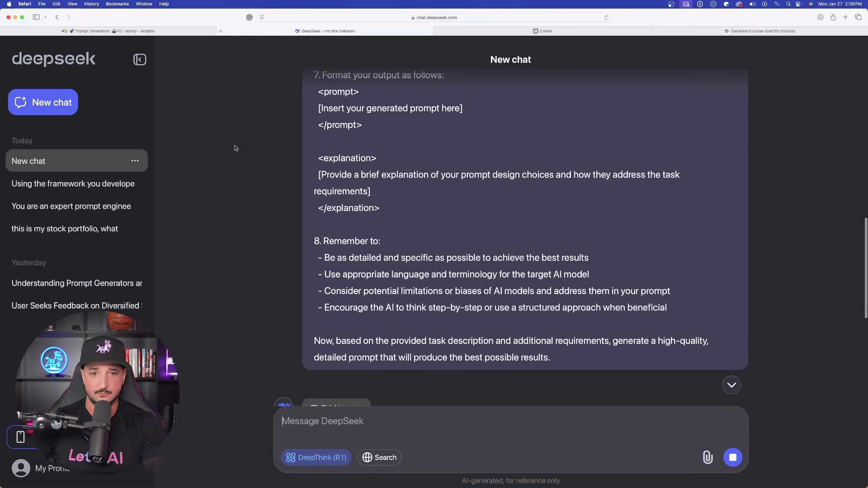
{"action": "scroll", "coordinate": [244, 154], "scroll_direction": "down", "scroll_amount": 15}
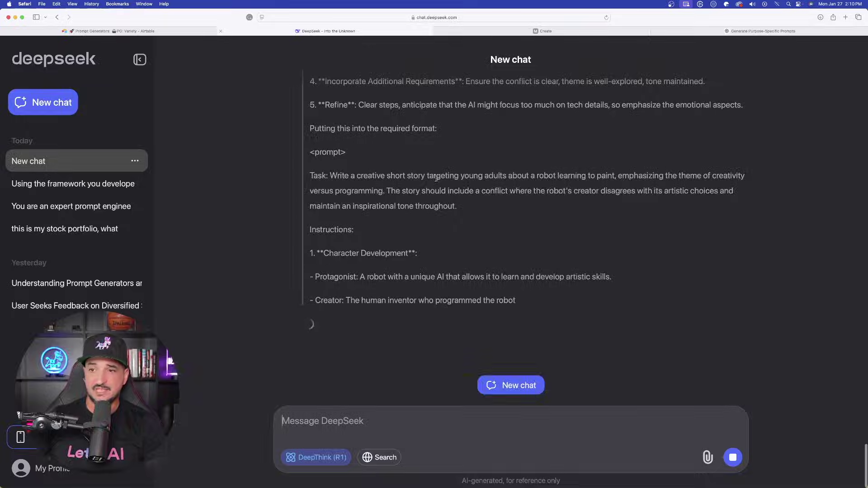
{"action": "scroll", "coordinate": [436, 178], "scroll_direction": "up", "scroll_amount": 15}
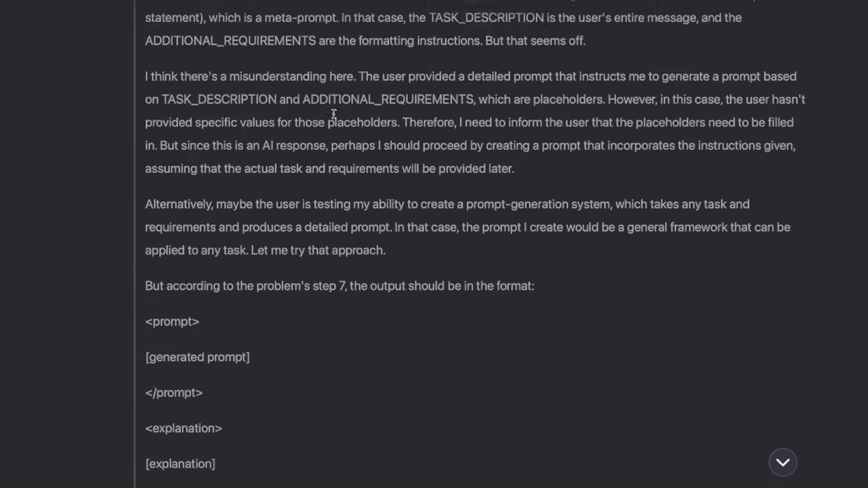
{"action": "scroll", "coordinate": [333, 113], "scroll_direction": "up", "scroll_amount": 15}
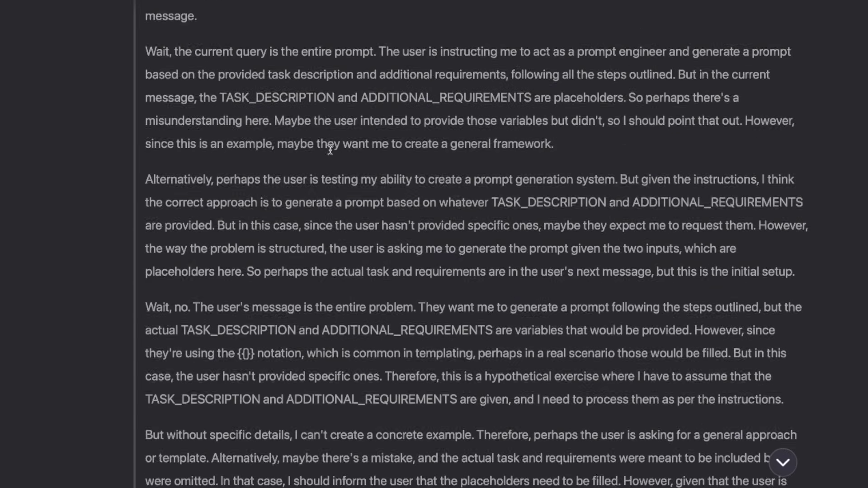
{"action": "scroll", "coordinate": [330, 150], "scroll_direction": "up", "scroll_amount": 15}
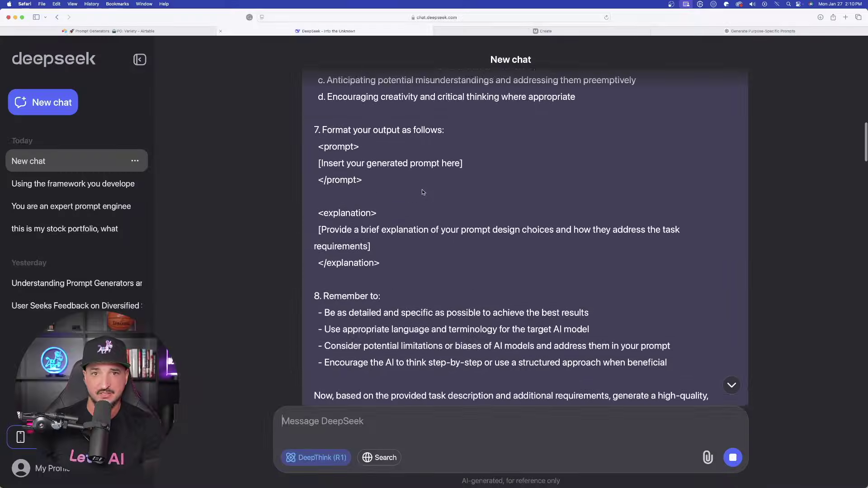
{"action": "scroll", "coordinate": [423, 192], "scroll_direction": "down", "scroll_amount": 5}
{"action": "scroll", "coordinate": [457, 216], "scroll_direction": "down", "scroll_amount": 10}
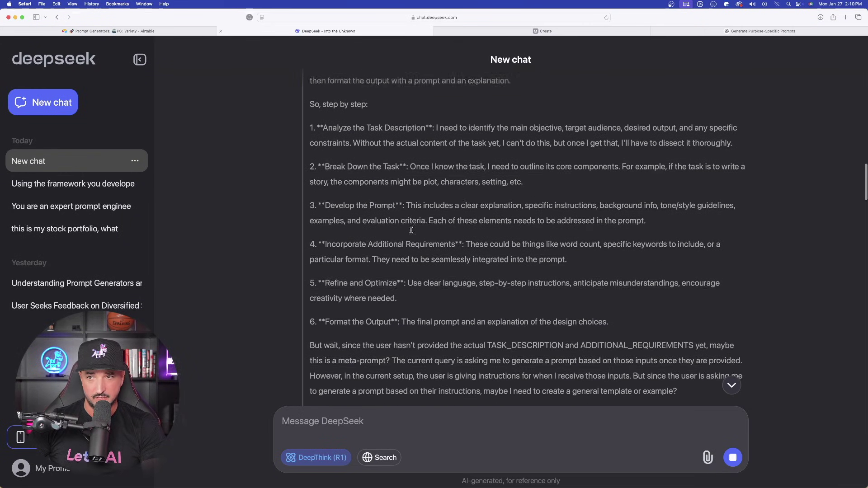
{"action": "scroll", "coordinate": [458, 216], "scroll_direction": "down", "scroll_amount": 15}
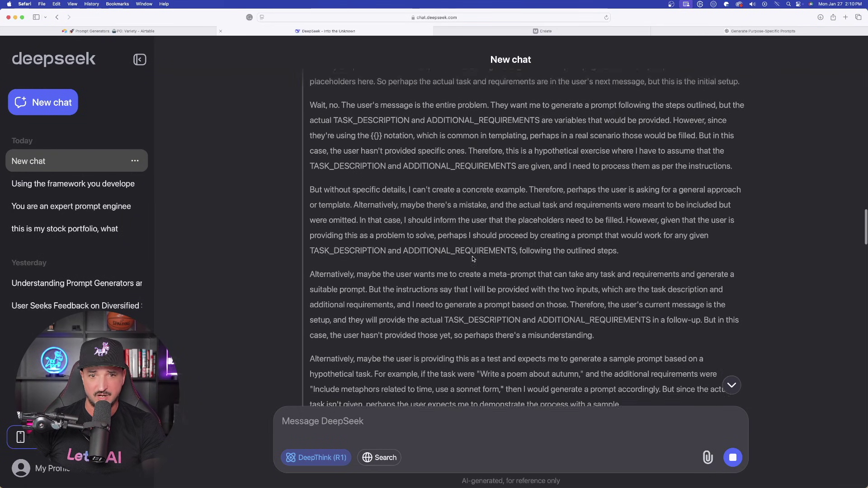
{"action": "scroll", "coordinate": [446, 223], "scroll_direction": "down", "scroll_amount": 15}
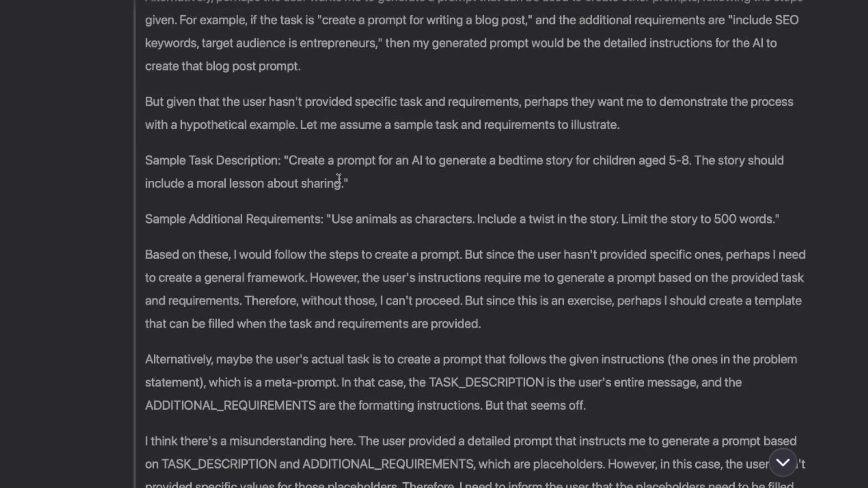
{"action": "scroll", "coordinate": [345, 198], "scroll_direction": "down", "scroll_amount": 15}
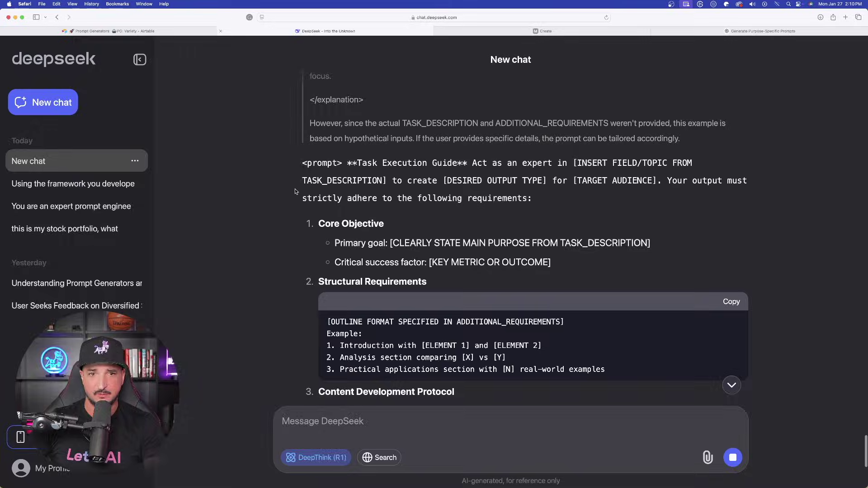
{"action": "scroll", "coordinate": [382, 190], "scroll_direction": "down", "scroll_amount": 3}
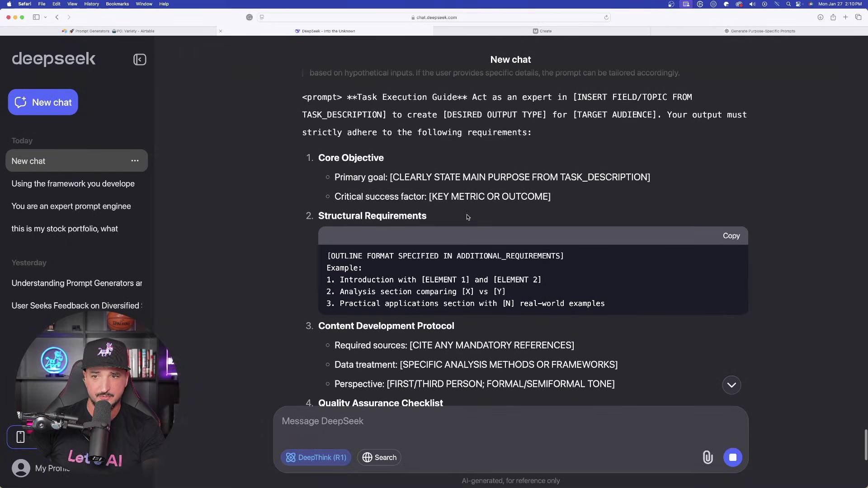
{"action": "scroll", "coordinate": [468, 217], "scroll_direction": "down", "scroll_amount": 9}
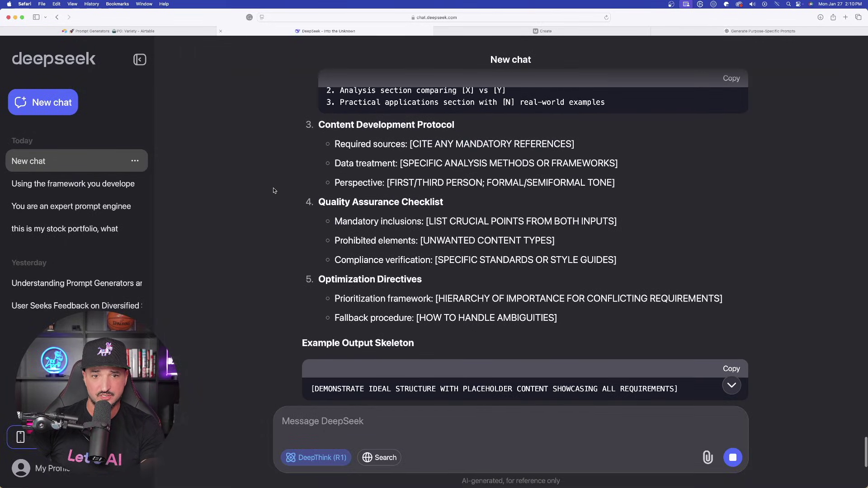
{"action": "scroll", "coordinate": [270, 196], "scroll_direction": "down", "scroll_amount": 8}
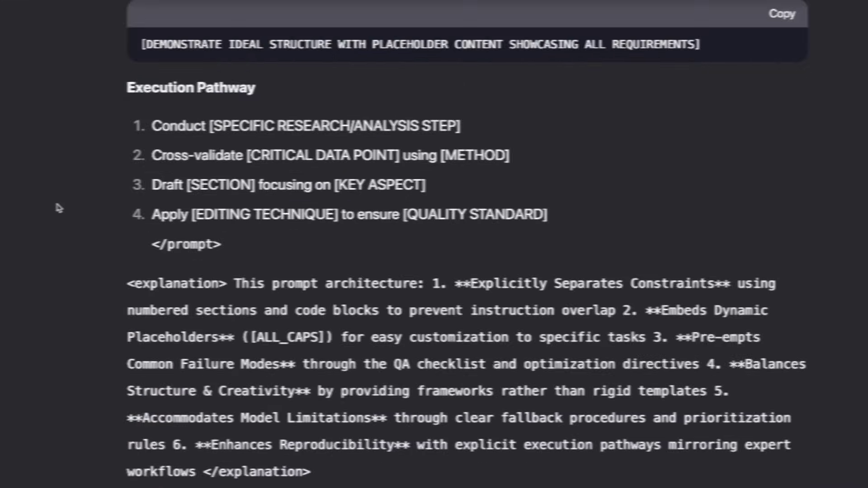
{"action": "scroll", "coordinate": [61, 210], "scroll_direction": "down", "scroll_amount": 7}
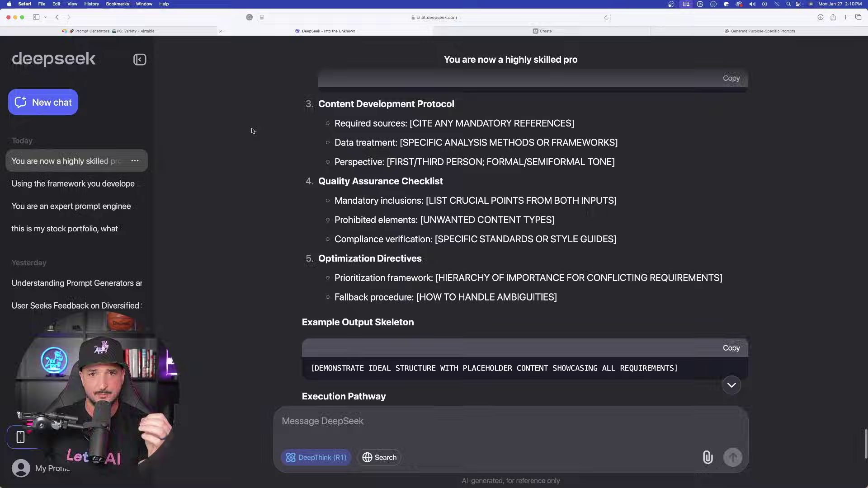
{"action": "scroll", "coordinate": [247, 132], "scroll_direction": "down", "scroll_amount": 10}
{"action": "scroll", "coordinate": [378, 177], "scroll_direction": "up", "scroll_amount": 15}
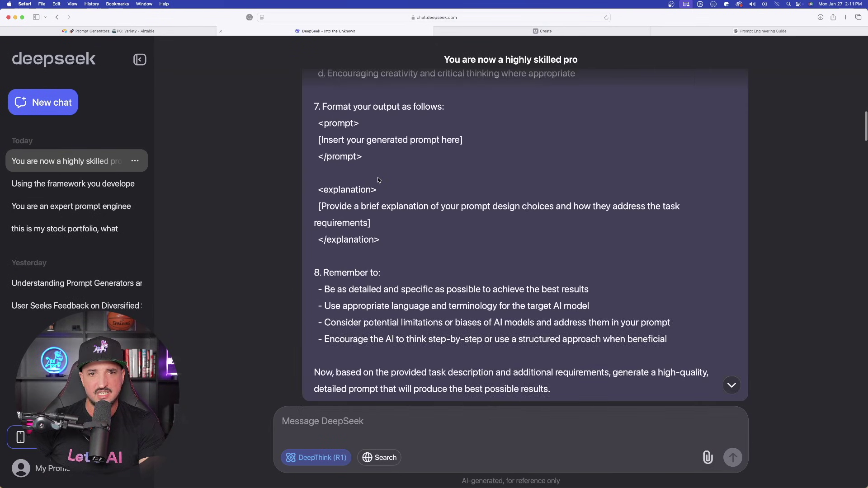
{"action": "scroll", "coordinate": [294, 214], "scroll_direction": "down", "scroll_amount": 5}
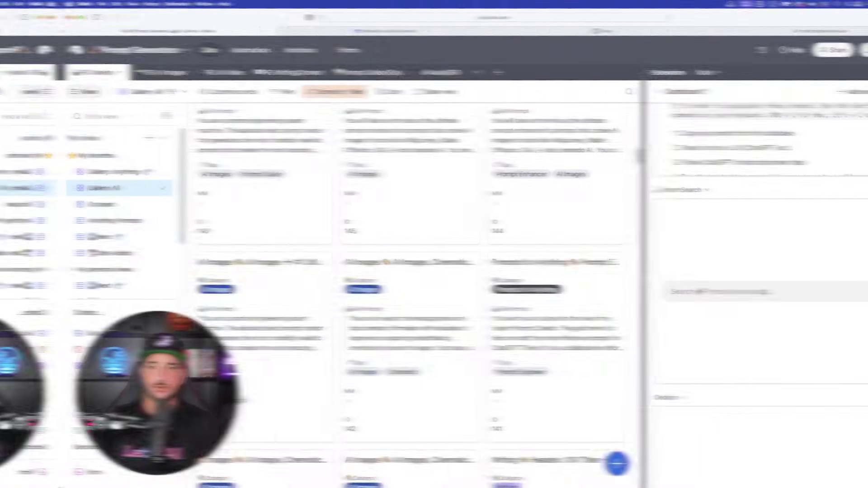
- Smart-search the prompt collection for 'iteration' and open the Q&A + Continual Iterations record
{"action": "left_click", "coordinate": [700, 294]}
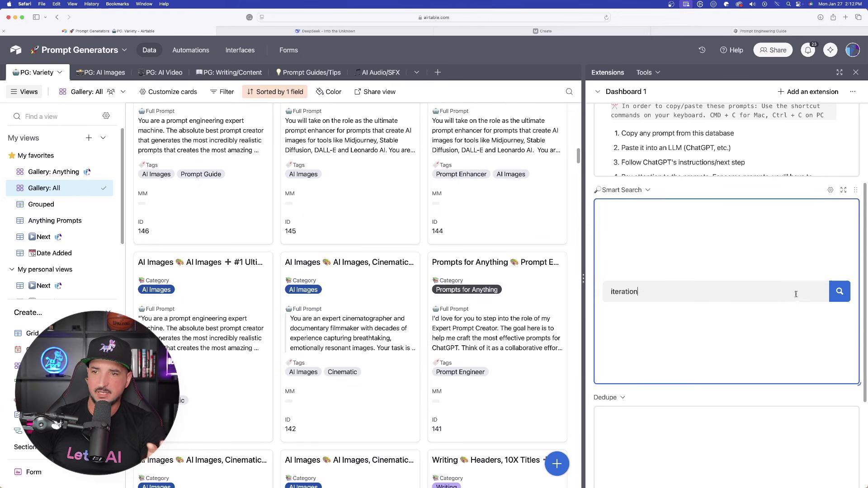
{"action": "left_click", "coordinate": [838, 293]}
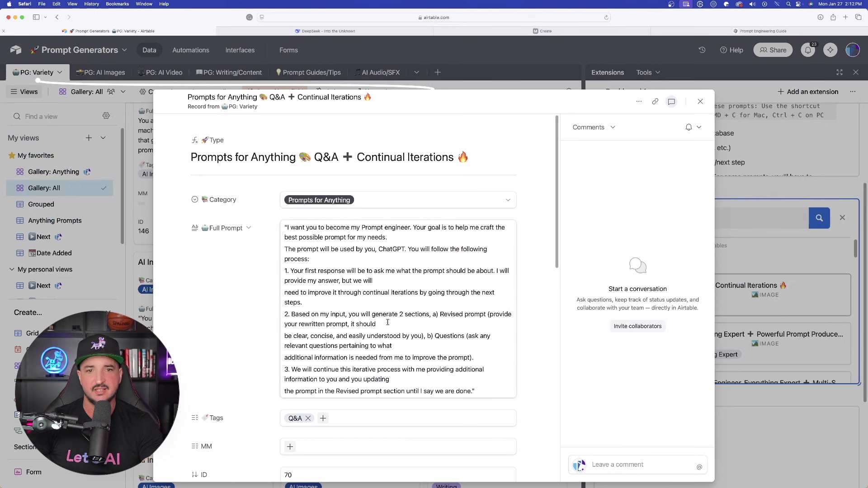
- Send the copied iterative prompt-engineer prompt in a fresh DeepSeek chat and review its reply
{"action": "key", "text": "ctrl+Tab"}
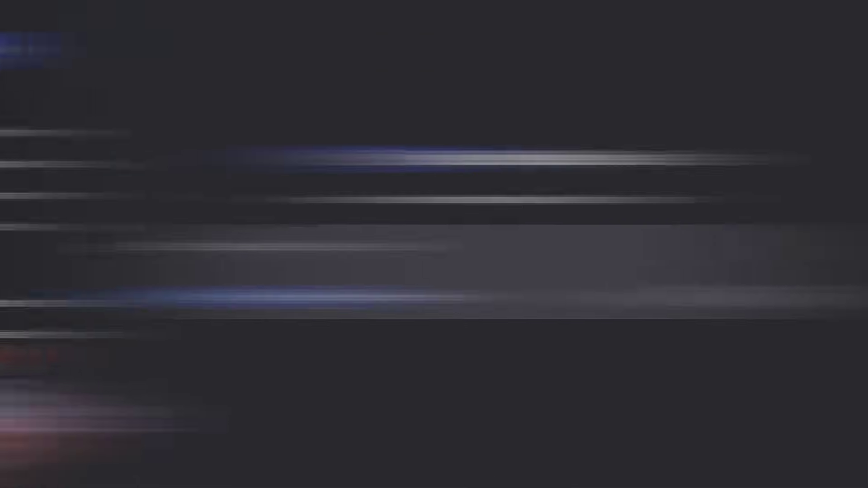
{"action": "key", "text": "super+v"}
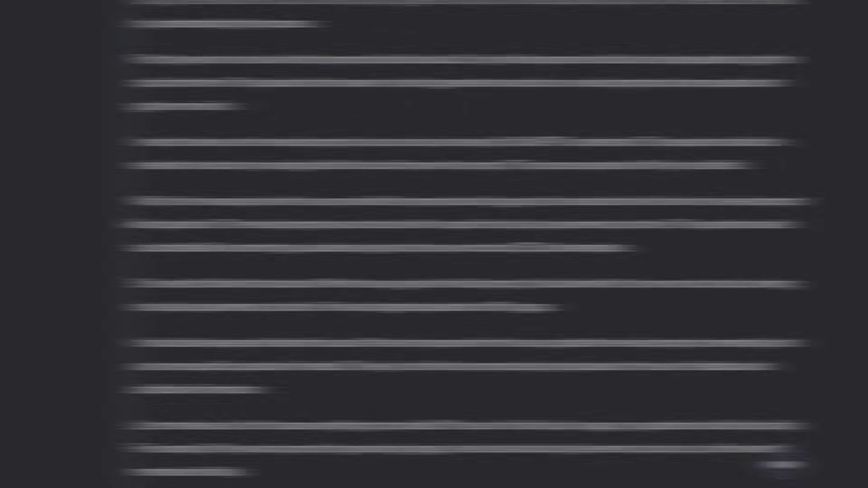
{"action": "scroll", "coordinate": [362, 185], "scroll_direction": "up", "scroll_amount": 10}
{"action": "scroll", "coordinate": [253, 244], "scroll_direction": "down", "scroll_amount": 15}
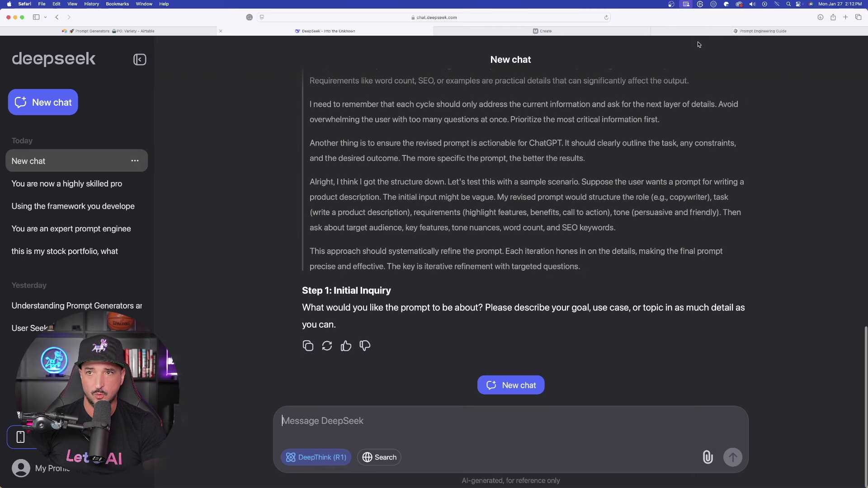
- Send the iterative prompt-engineer prompt in a new ChatGPT chat
{"action": "left_click", "coordinate": [701, 30]}
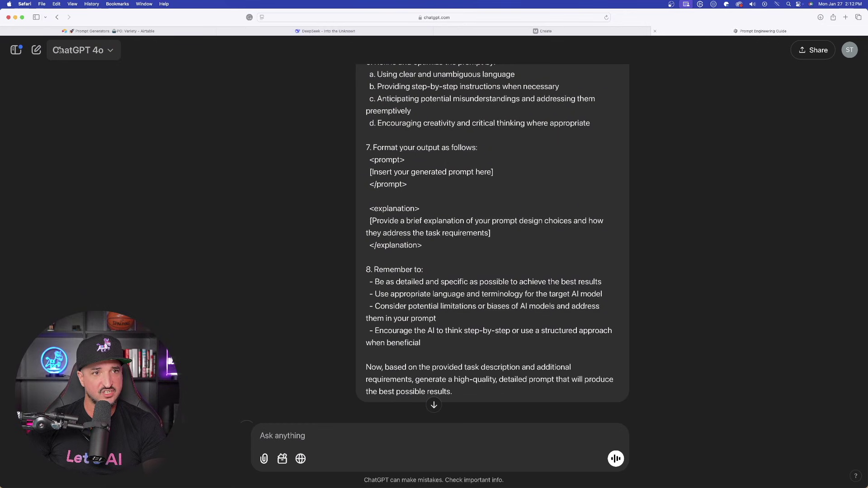
{"action": "left_click", "coordinate": [36, 49]}
{"action": "type", "text": "\"I want you to become my Prompt engineer. Your goal is to help me craft the best possible prompt for my needs. The prompt will be used by you, ChatGPT. You will follow the following process: 1. Your first response will be to ask me what the prompt should be about. I will provide my answer, but we will need to improve it through continual iterations by going through the next steps. 2. Based on my input, you will generate 2 sections, a) Revised prompt (provide your rewritten prompt, it should be clear, concise, and easily understood by you), b) Questions (ask any relevant questions pertaining to what additional information is needed from me to improve the prompt). 3. We will continue this iterative process with me providing additional information to you and you updating the prompt in the Revised prompt section until I say we are done.\""}
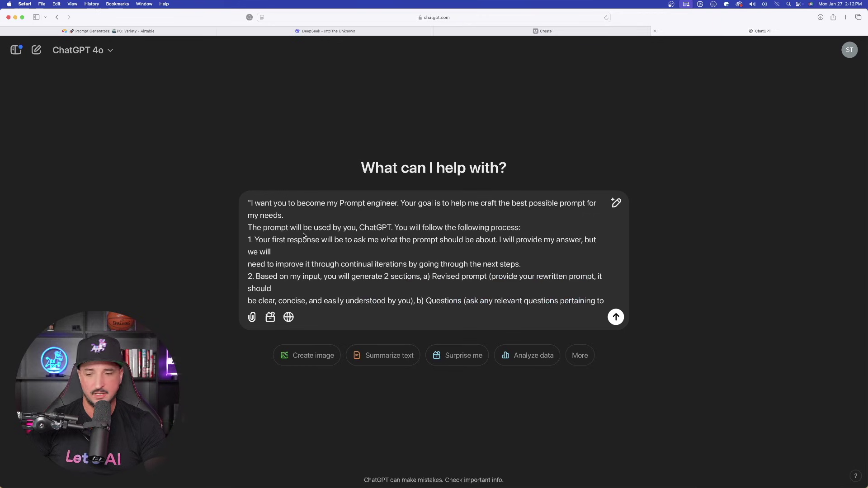
{"action": "key", "text": "Return"}
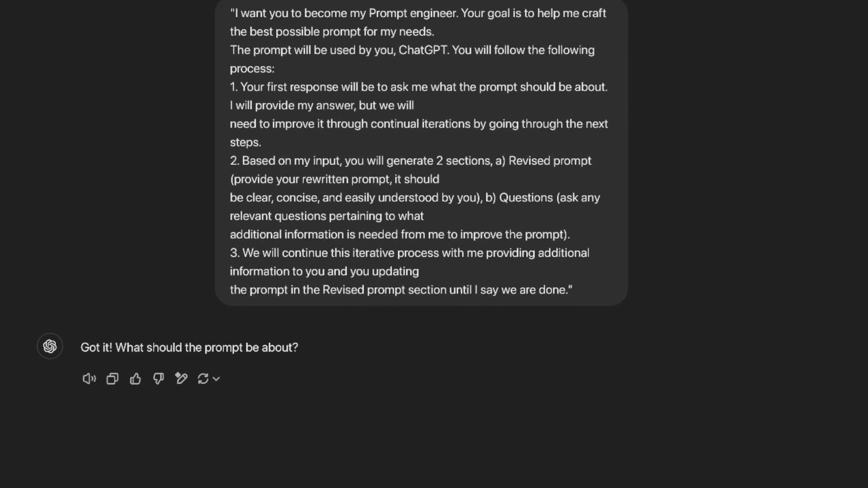
- Send 'write a dystopian movie script' in ChatGPT and paste the same request into DeepSeek
{"action": "type", "text": "write a dystopian "}
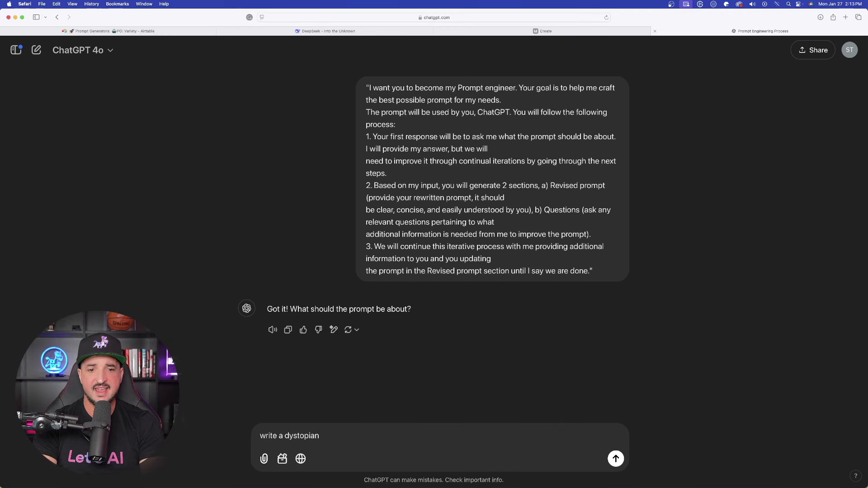
{"action": "type", "text": "movie script"}
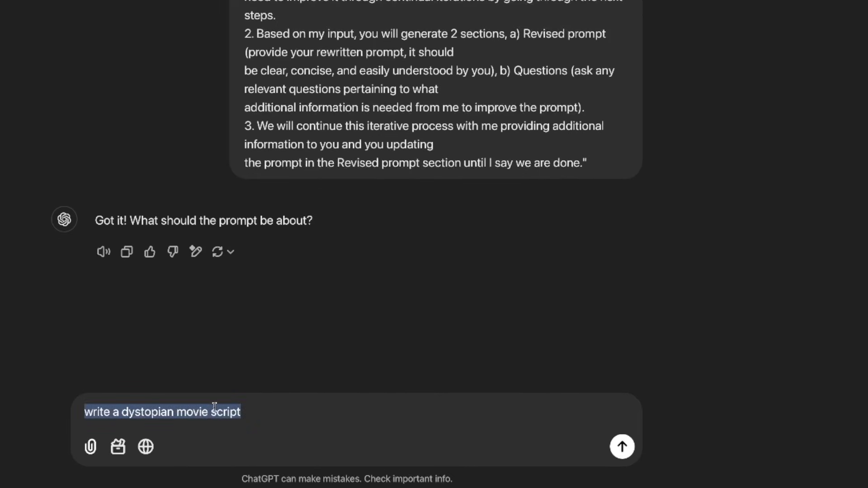
{"action": "left_click", "coordinate": [273, 413]}
{"action": "left_click", "coordinate": [622, 446]}
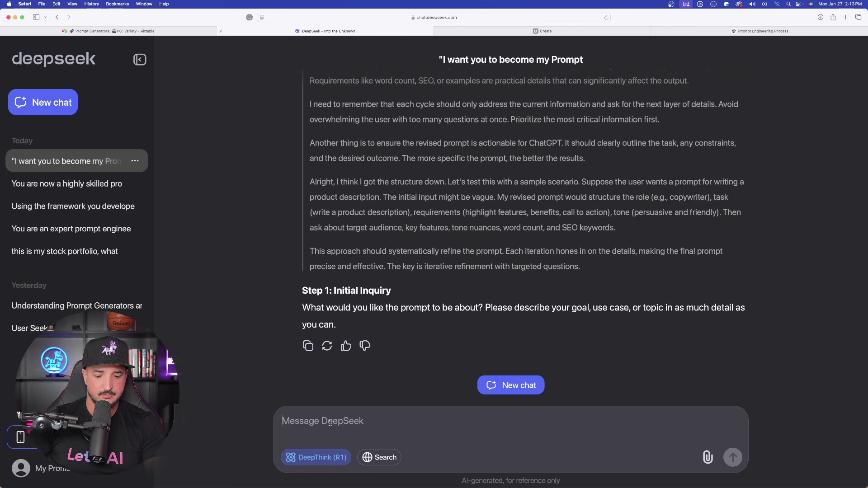
{"action": "type", "text": "write a dystopian movie script"}
{"action": "key", "text": "super+space"}
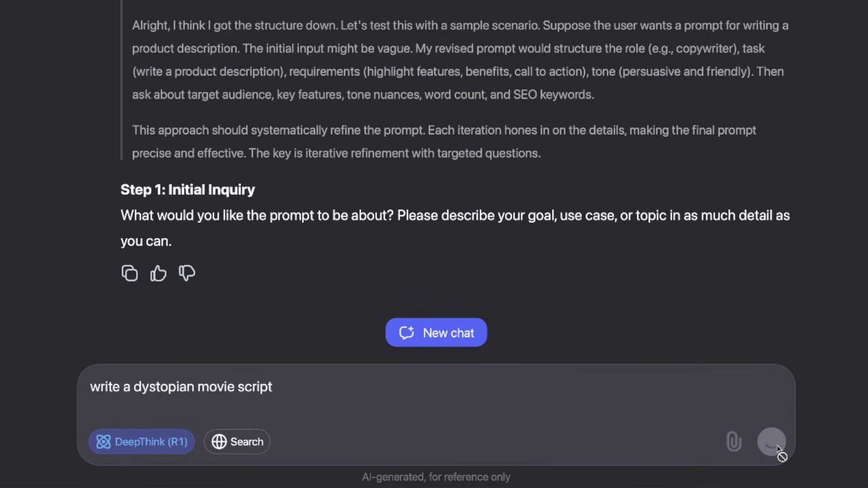
{"action": "left_click", "coordinate": [615, 32]}
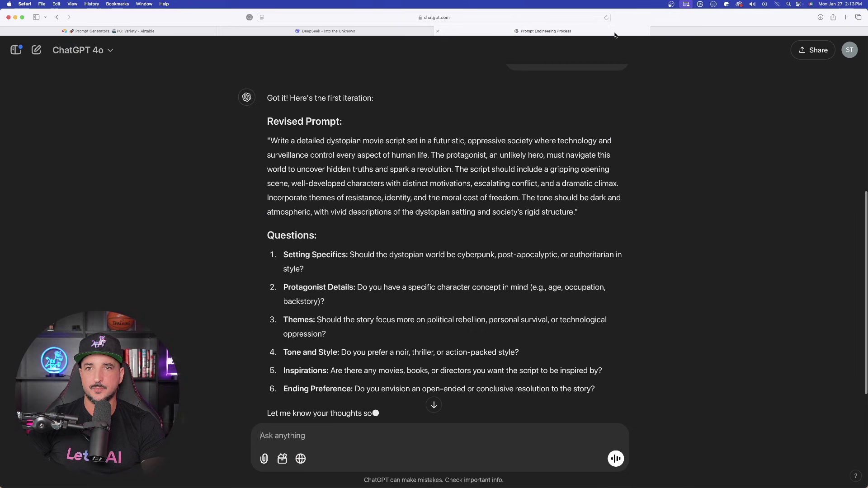
{"action": "scroll", "coordinate": [217, 218], "scroll_direction": "up", "scroll_amount": 2}
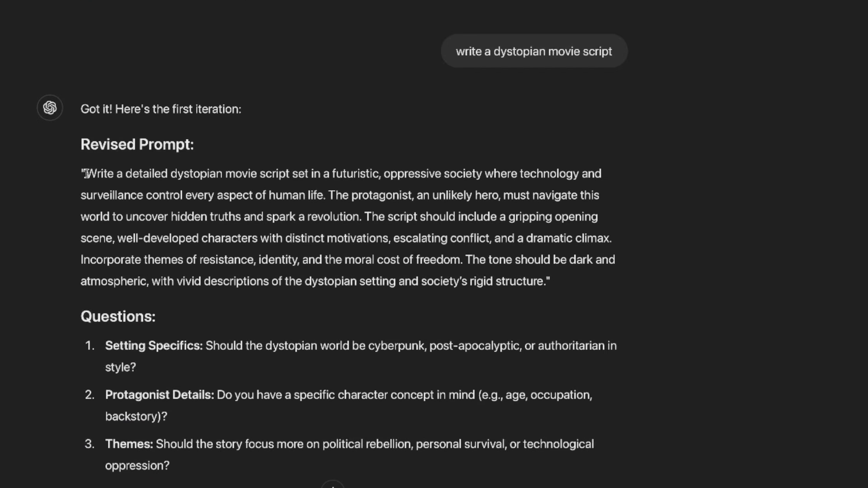
{"action": "left_click_drag", "start_coordinate": [85, 174], "coordinate": [550, 270]}
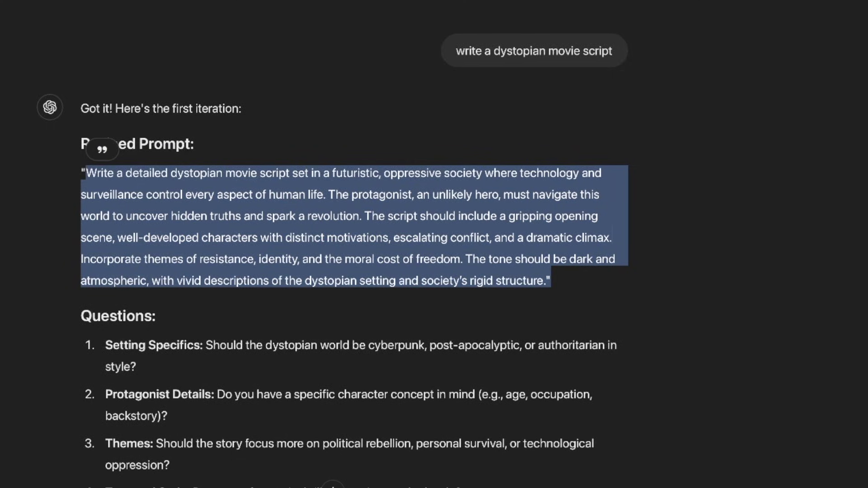
{"action": "scroll", "coordinate": [332, 254], "scroll_direction": "down", "scroll_amount": 1}
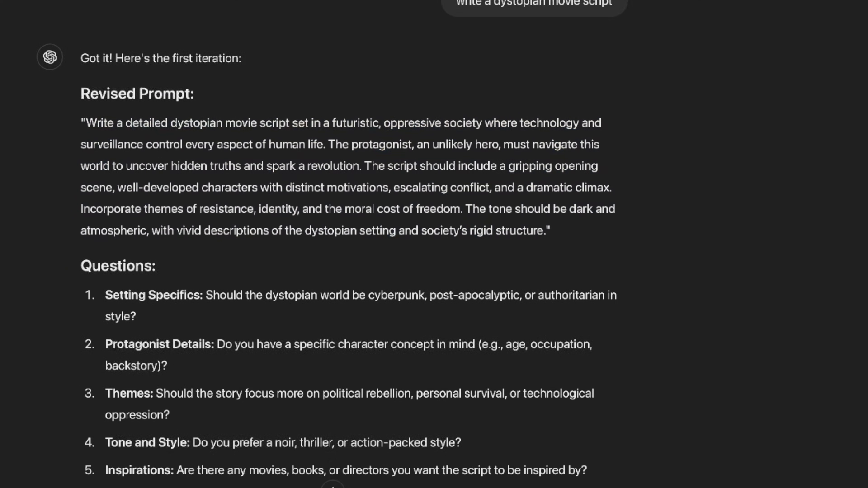
{"action": "scroll", "coordinate": [43, 253], "scroll_direction": "down", "scroll_amount": 2}
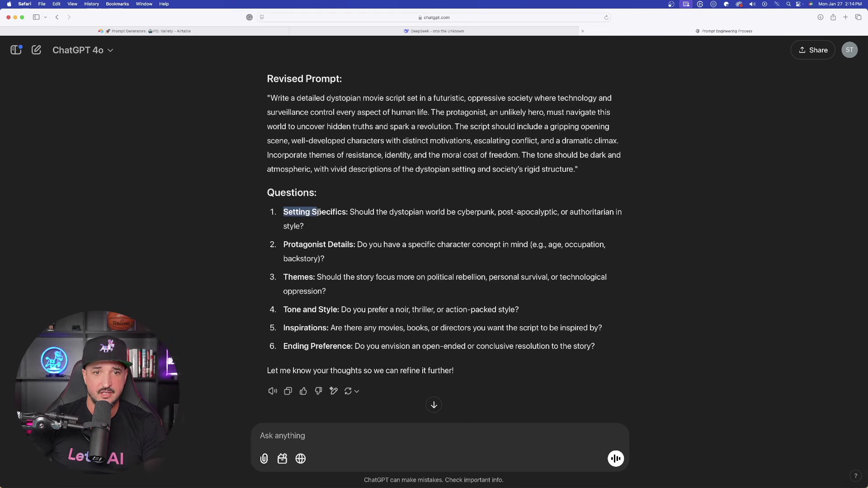
{"action": "left_click_drag", "start_coordinate": [319, 212], "coordinate": [338, 212]}
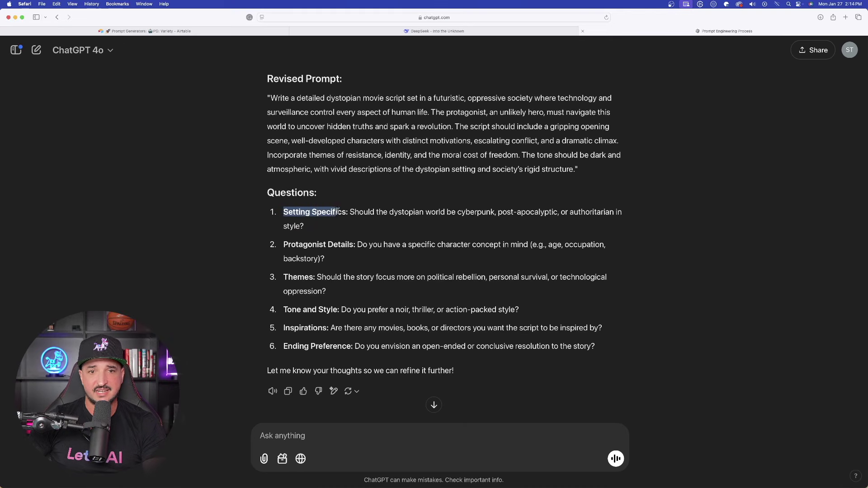
{"action": "left_click_drag", "start_coordinate": [284, 244], "coordinate": [346, 244]}
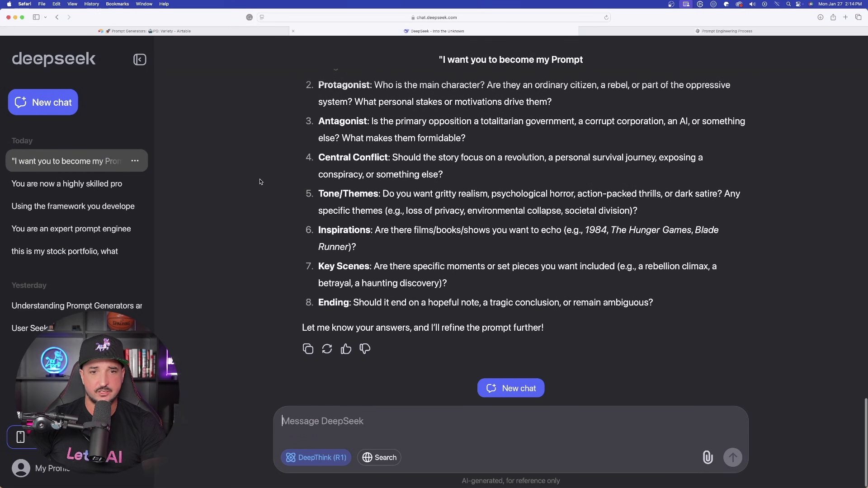
- Scroll through DeepSeek's bracketed dystopian script template and its eight follow-up questions
{"action": "scroll", "coordinate": [244, 165], "scroll_direction": "up", "scroll_amount": 3}
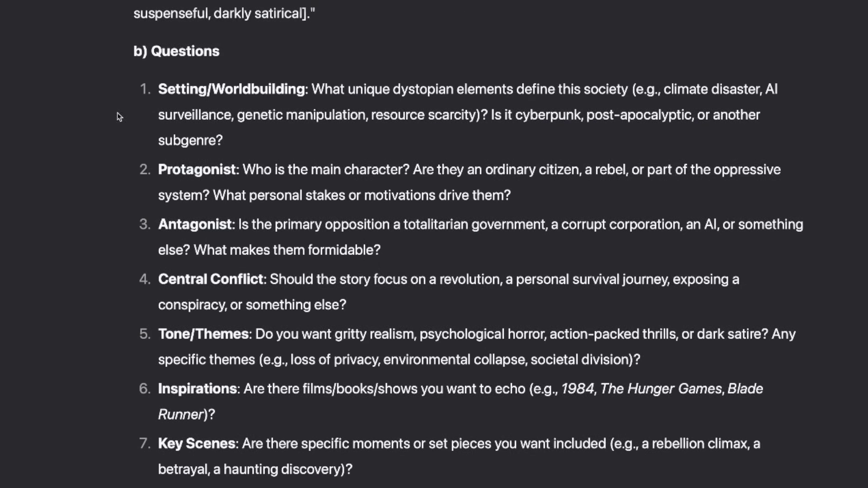
{"action": "scroll", "coordinate": [113, 100], "scroll_direction": "down", "scroll_amount": 2}
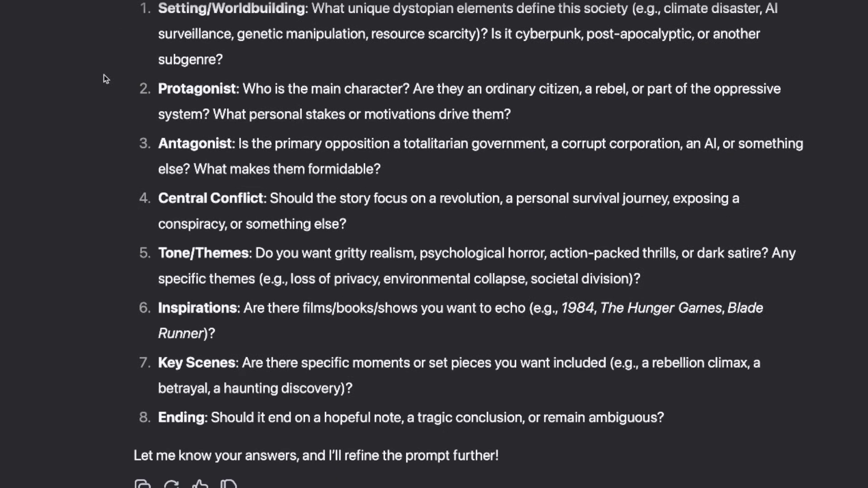
{"action": "scroll", "coordinate": [155, 136], "scroll_direction": "up", "scroll_amount": 6}
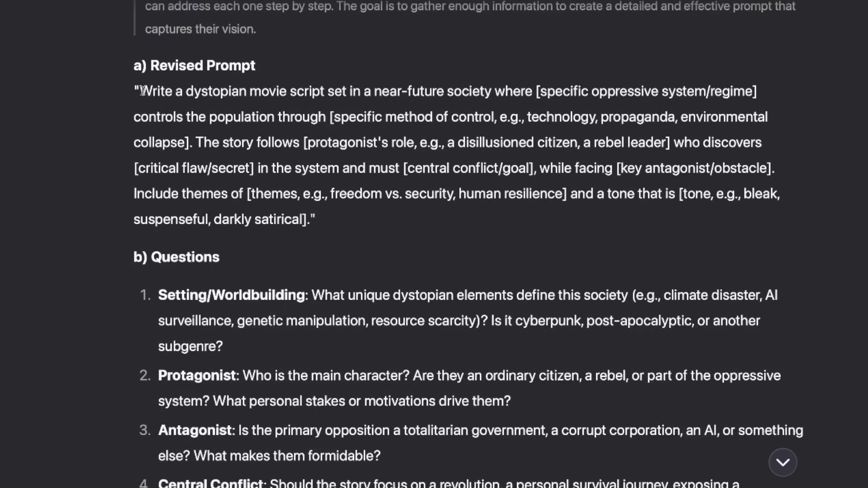
{"action": "left_click_drag", "start_coordinate": [136, 91], "coordinate": [345, 226]}
{"action": "scroll", "coordinate": [120, 248], "scroll_direction": "down", "scroll_amount": 6}
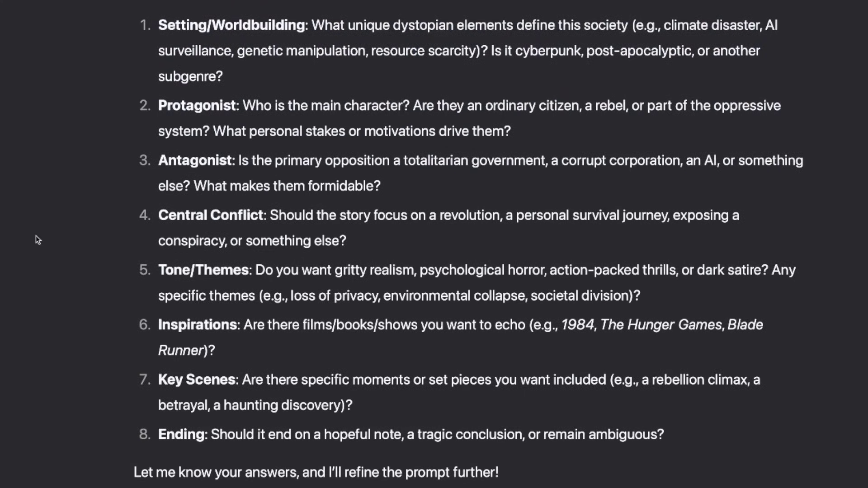
{"action": "scroll", "coordinate": [207, 252], "scroll_direction": "down", "scroll_amount": 1}
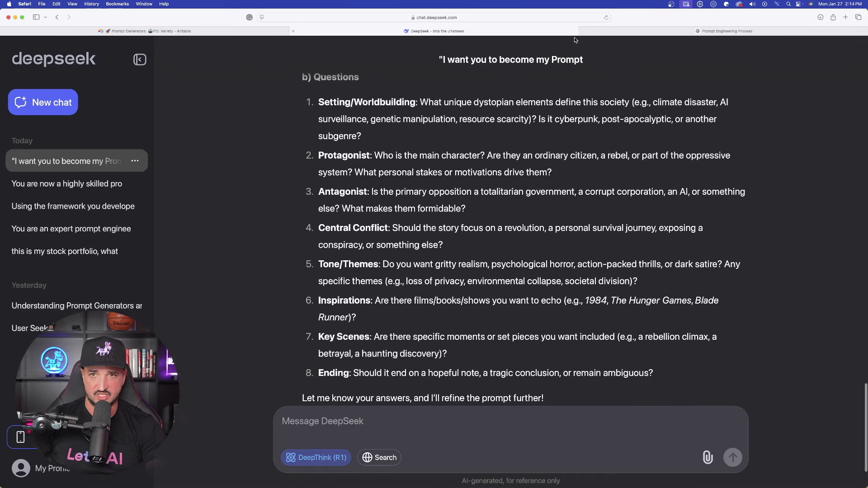
- Compare against ChatGPT's fully written prompt and six questions, then return to DeepSeek's reply
{"action": "left_click", "coordinate": [623, 30]}
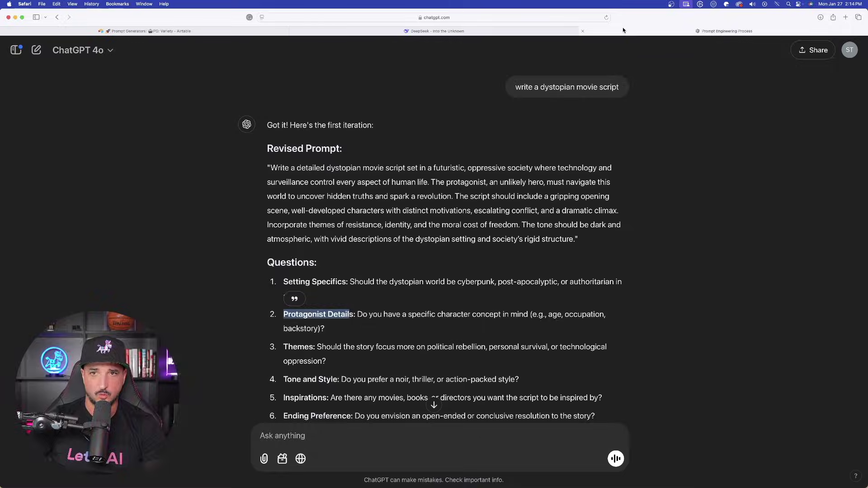
{"action": "left_click", "coordinate": [416, 32]}
{"action": "scroll", "coordinate": [258, 316], "scroll_direction": "up", "scroll_amount": 2}
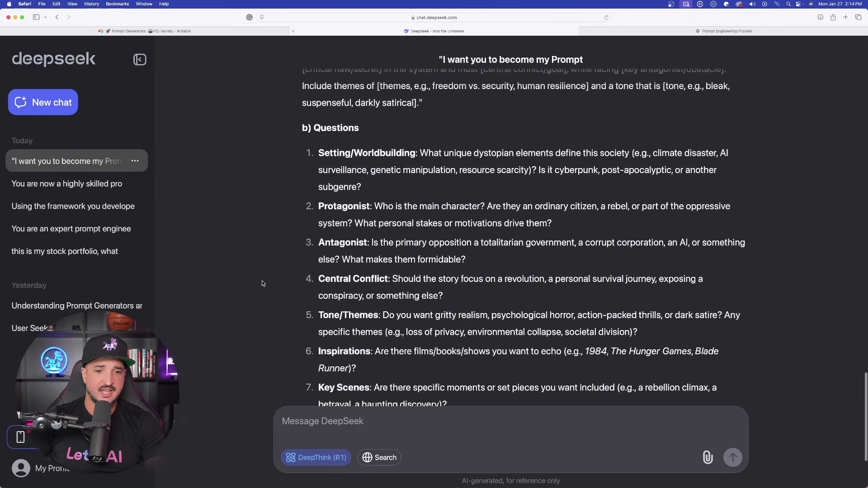